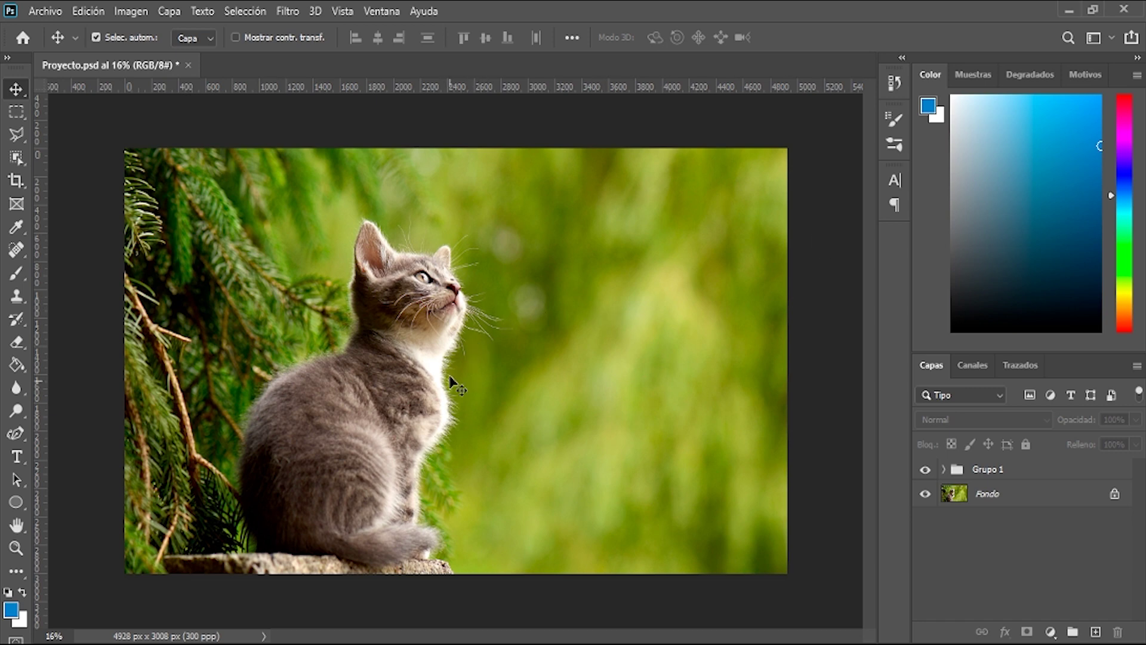
# Zoom to 50% and scroll around to inspect the kitten's fur
pyautogui.click(50, 634)
pyautogui.write('50')
pyautogui.press('Return')
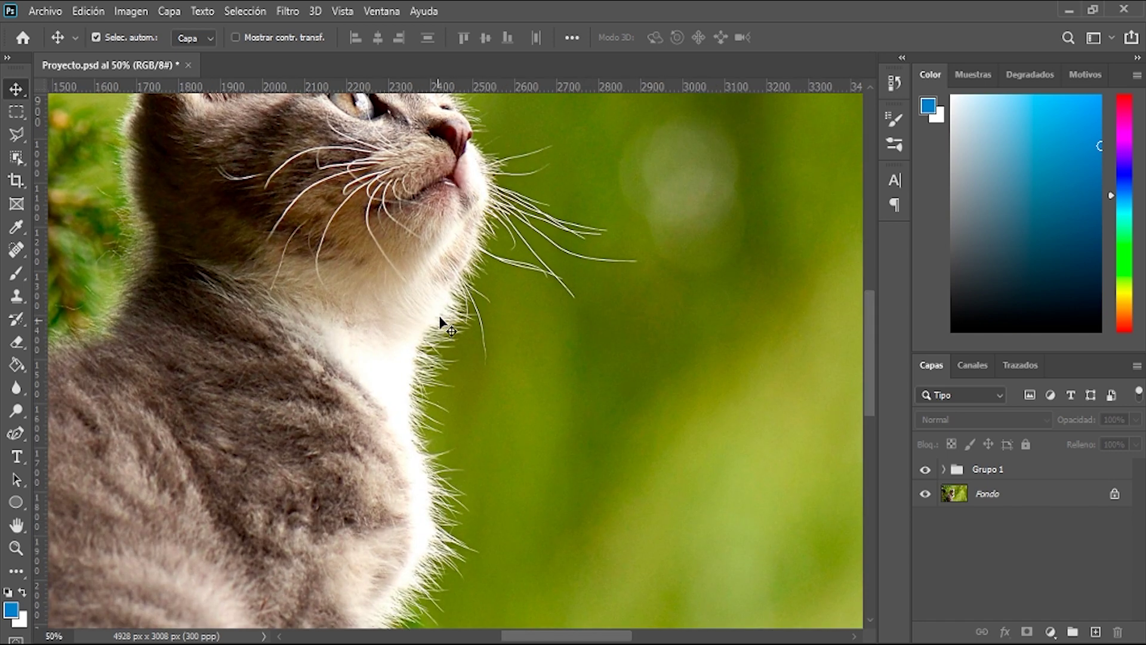
pyautogui.scroll(5, 872, 308)
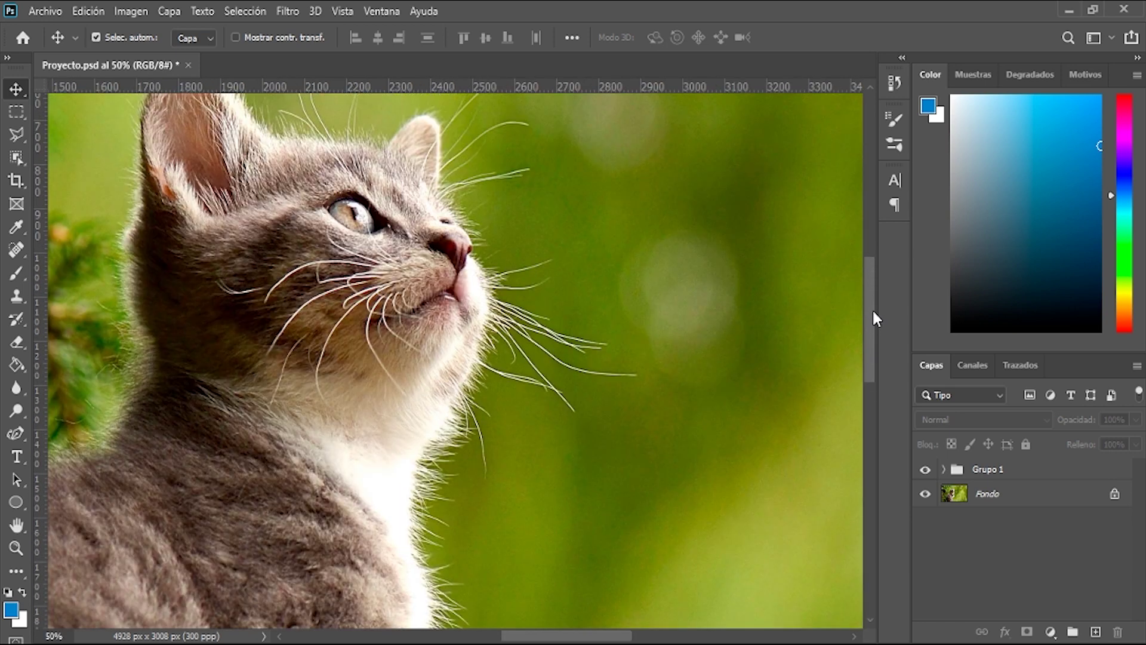
pyautogui.scroll(3, 875, 295)
pyautogui.scroll(-1, 876, 299)
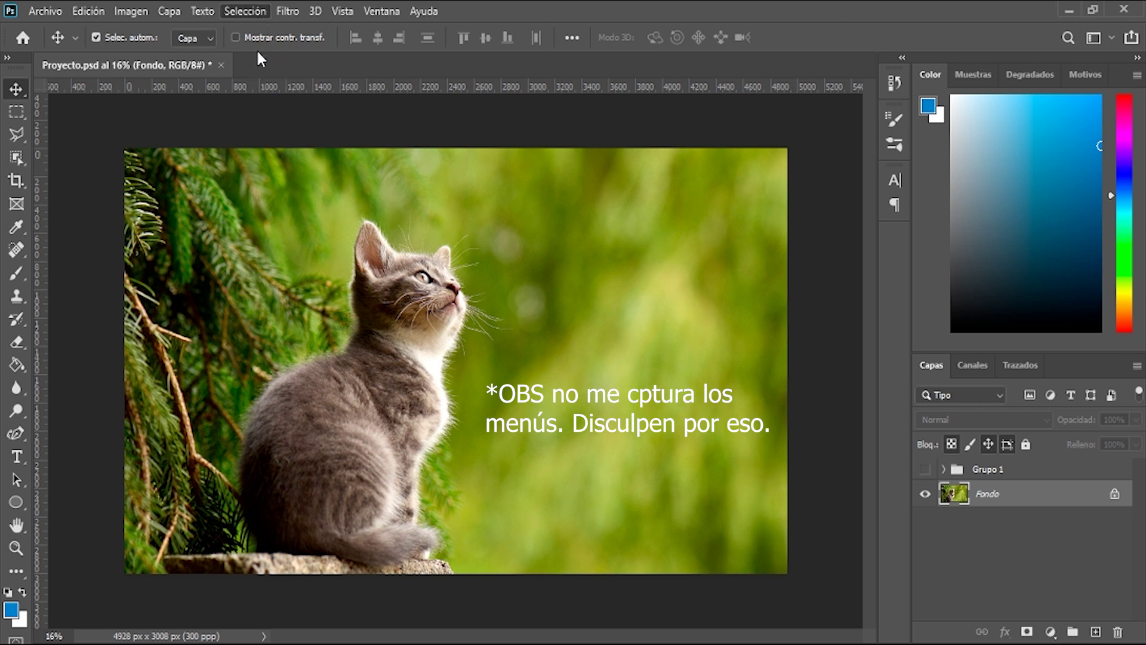
# Select the kitten with Select Subject, then switch to the Object Selection tool
pyautogui.click(365, 219)
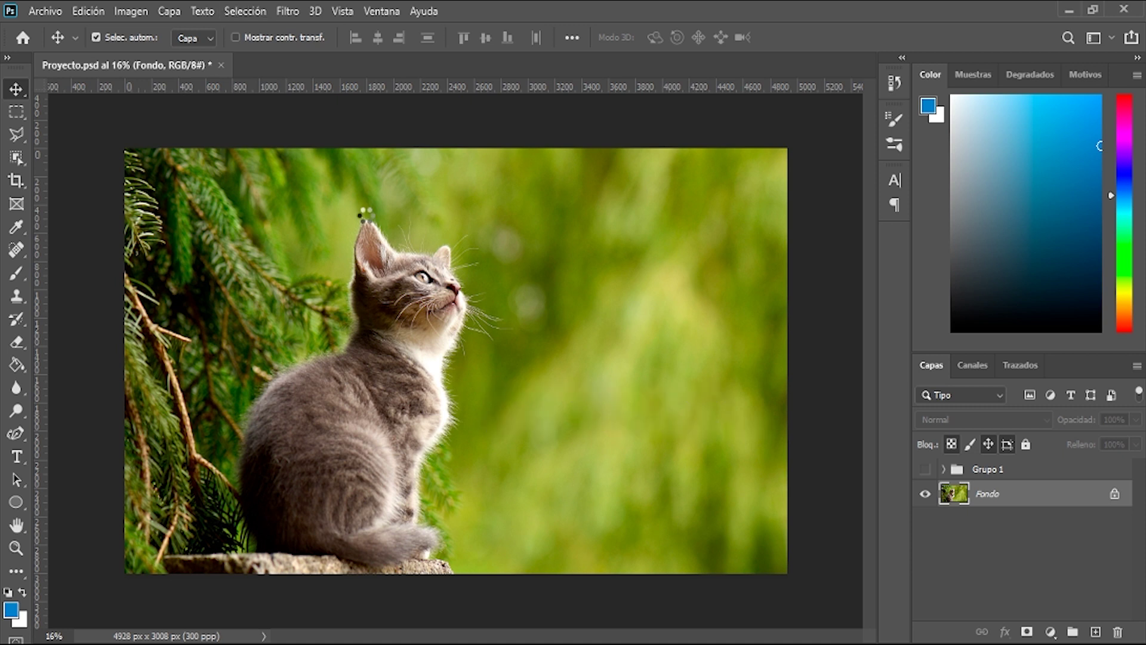
pyautogui.press('m')
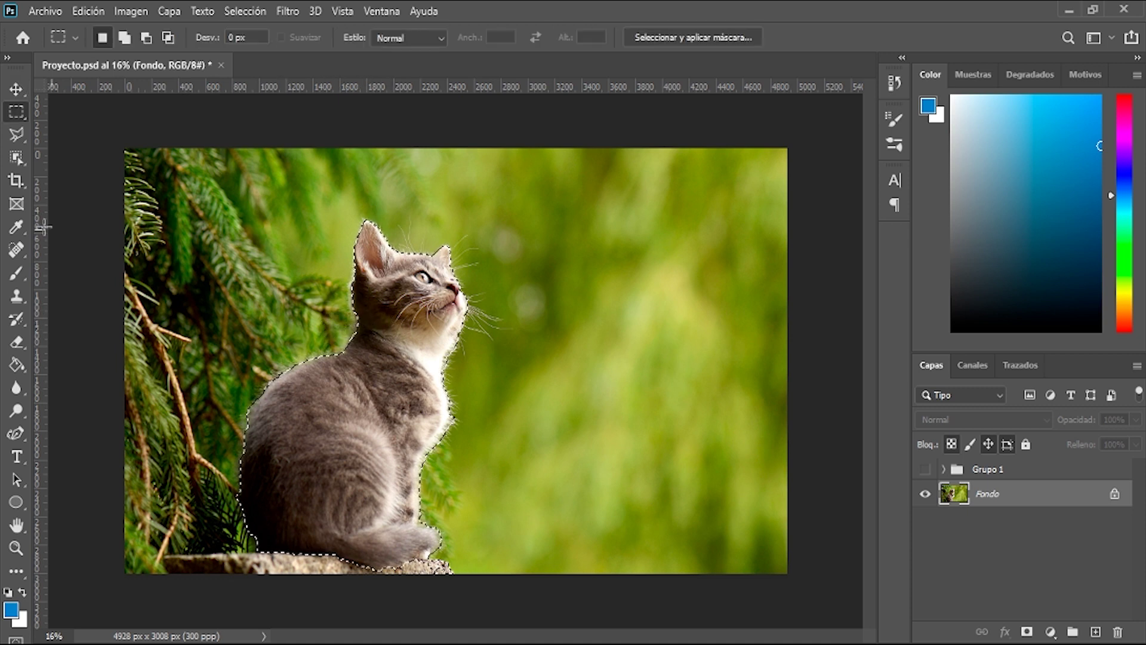
pyautogui.click(23, 158)
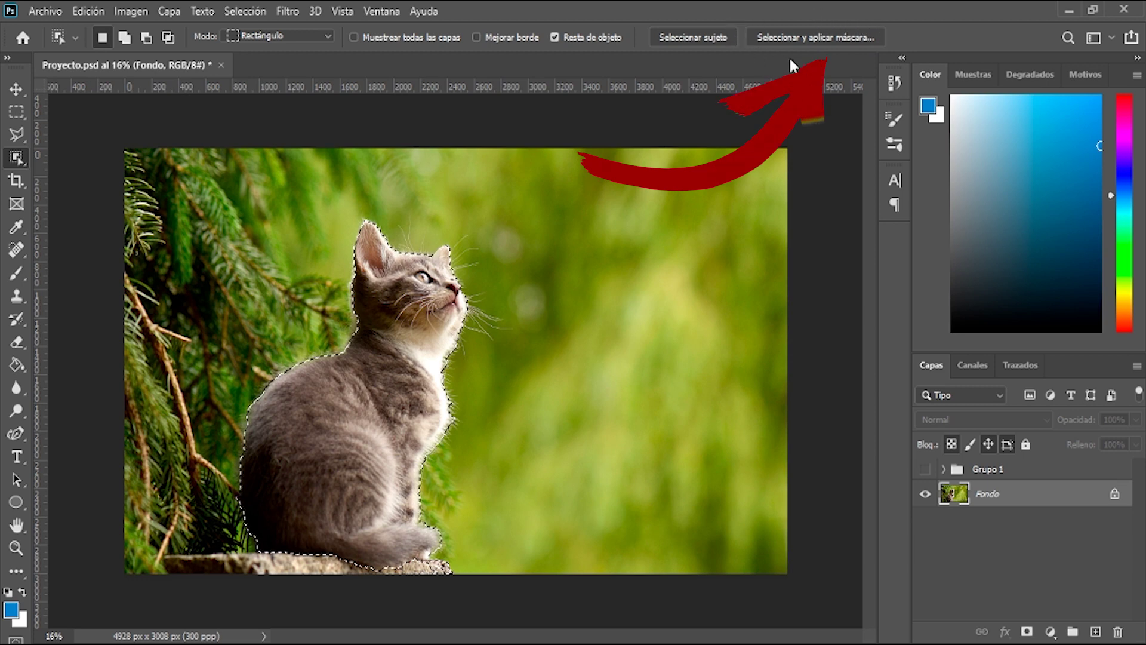
pyautogui.click(835, 34)
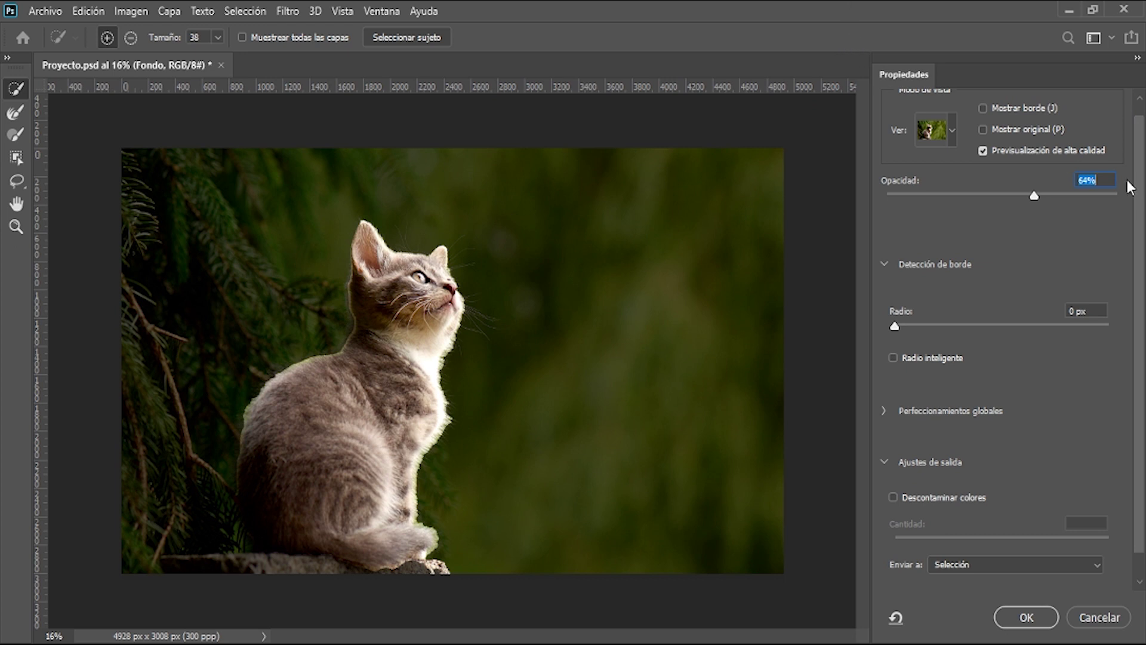
# In Select and Mask, raise the preview opacity to 100% so the kitten shows on solid black
pyautogui.scroll(1, 1130, 187)
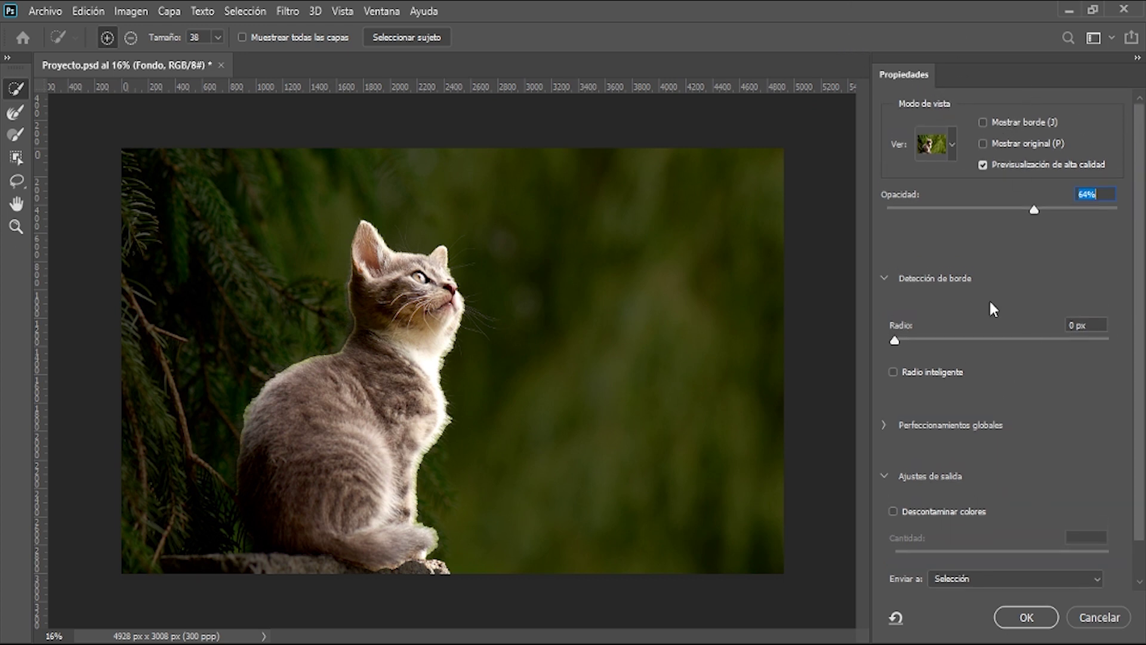
pyautogui.click(952, 134)
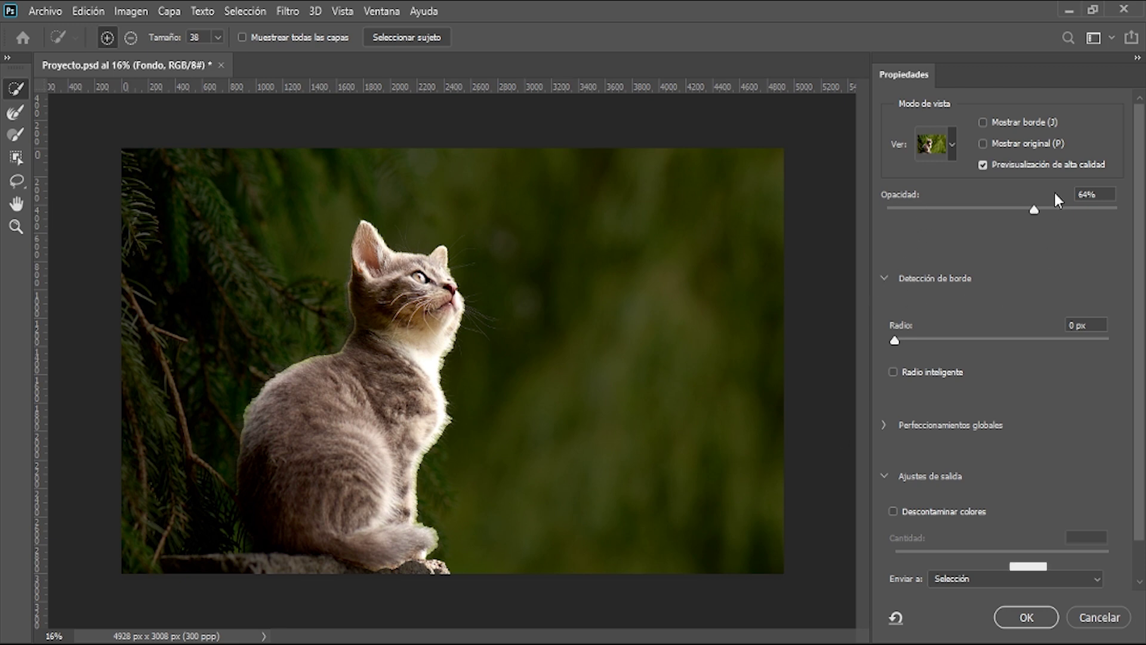
pyautogui.moveTo(1033, 210); pyautogui.dragTo(1121, 213)
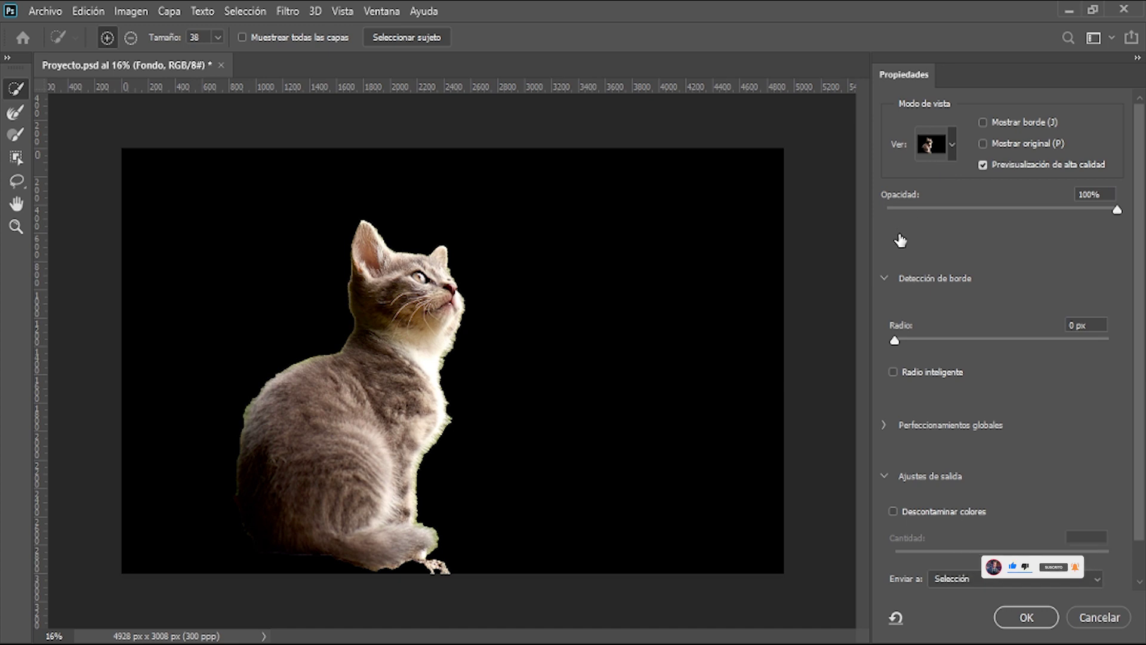
# Cycle through the Overlay, On White, Black & White, transparent and onion-skin previews, ending on On Black
pyautogui.press('v')
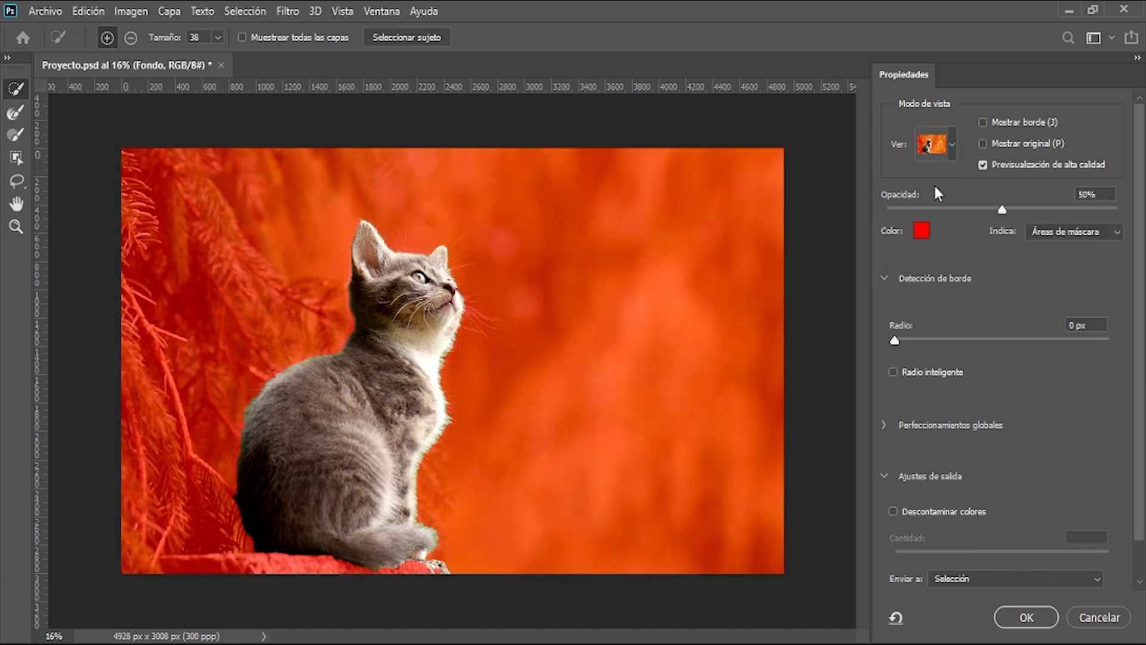
pyautogui.press('t')
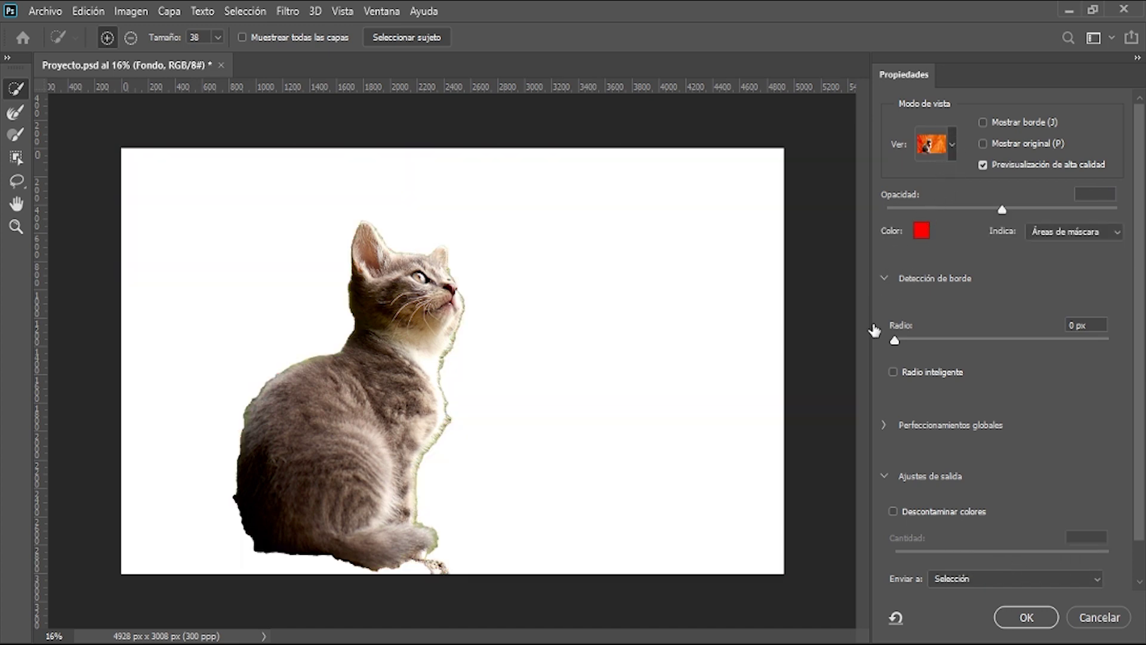
pyautogui.press('k')
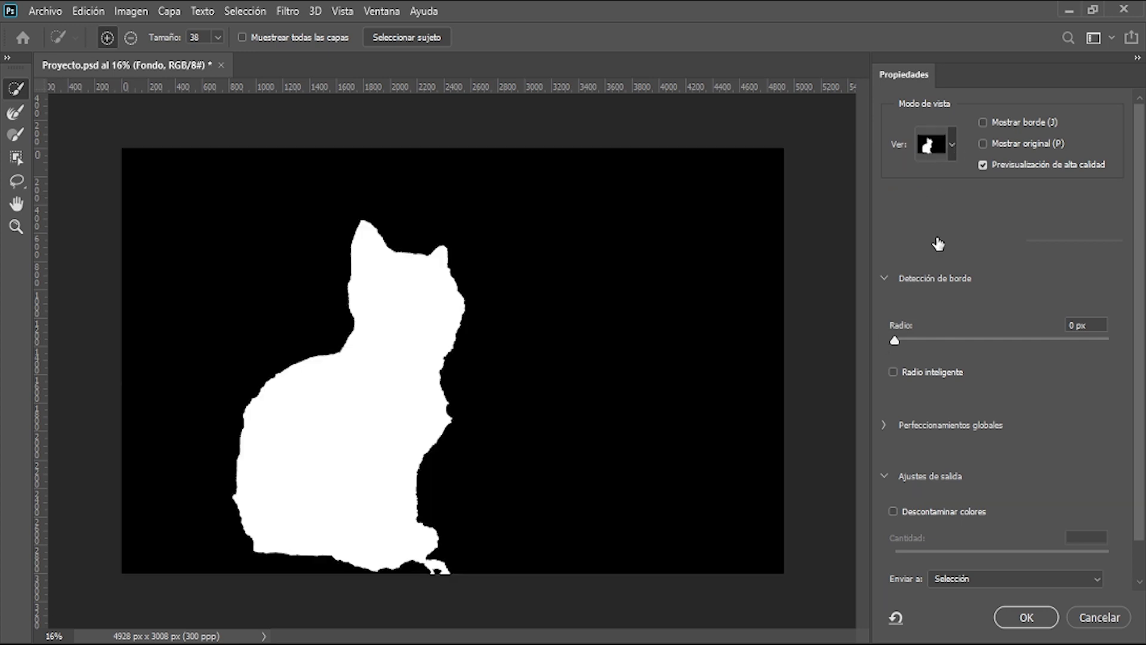
pyautogui.click(947, 135)
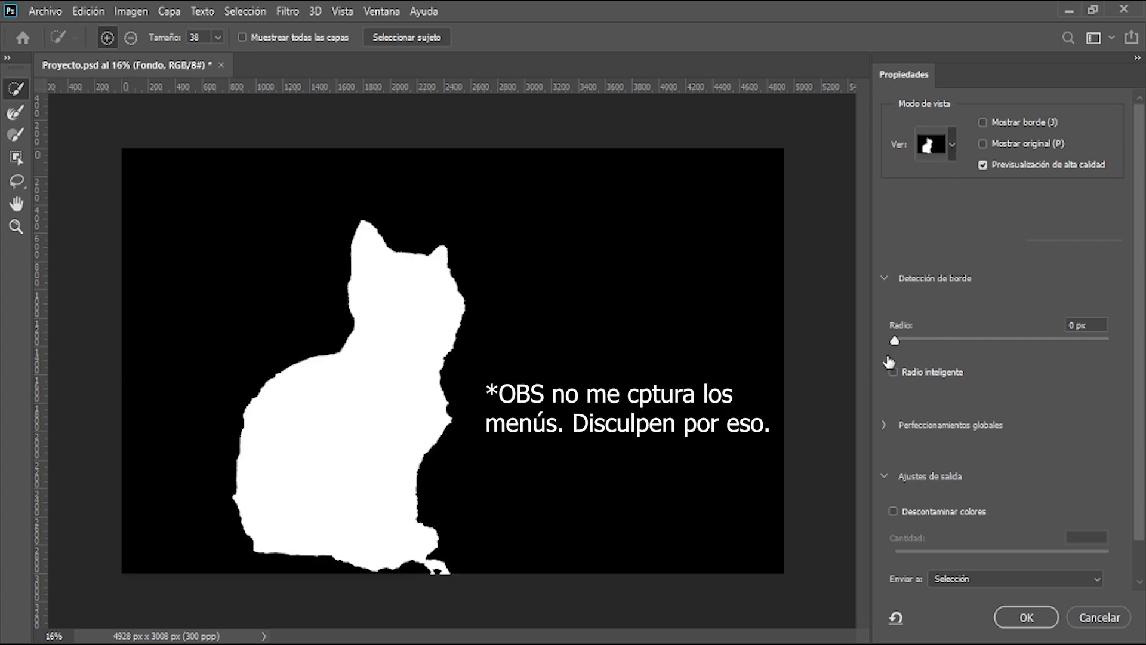
pyautogui.click(865, 394)
pyautogui.click(954, 139)
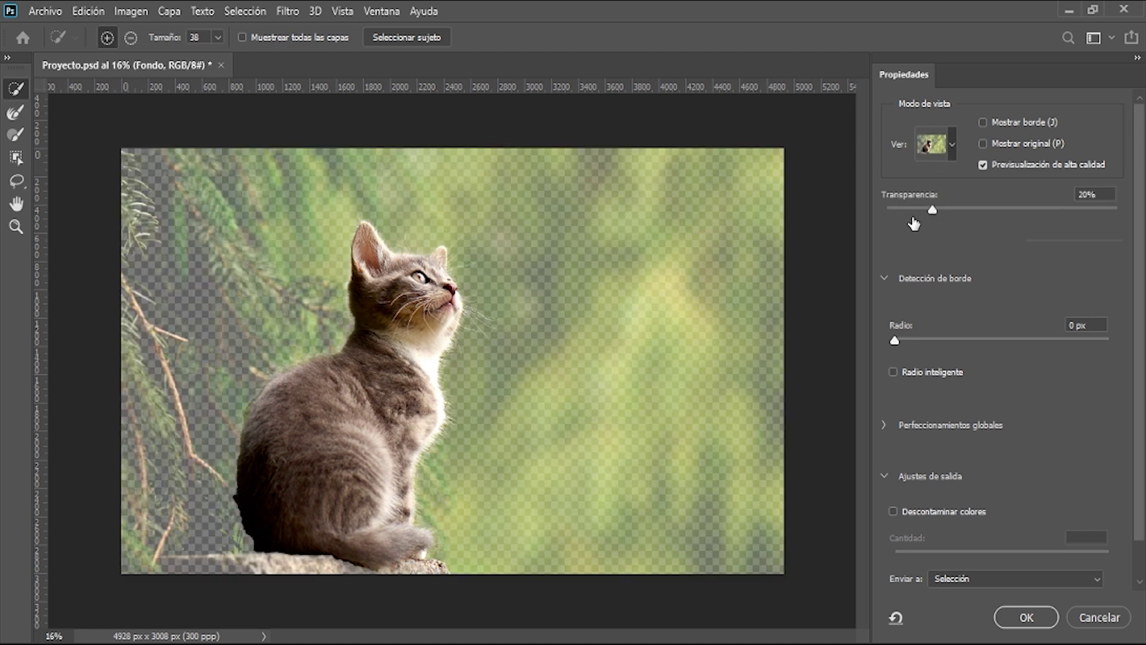
pyautogui.press('a')
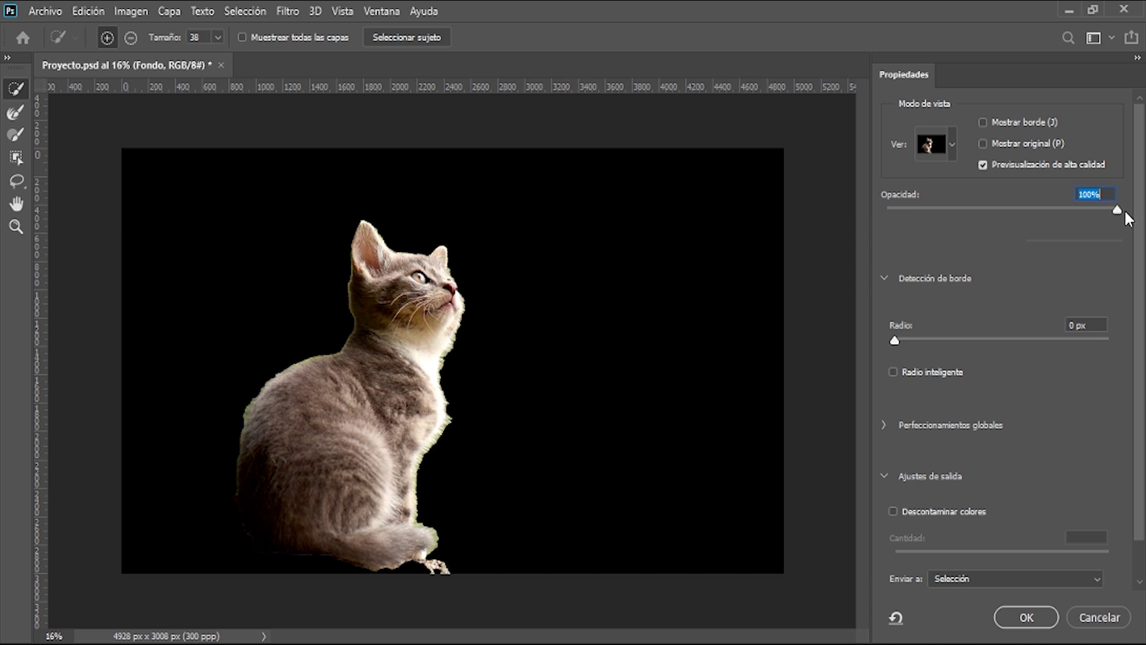
# Lower the On Black preview opacity to 73% and zoom to 50% on the kitten's head
pyautogui.moveTo(1118, 210); pyautogui.dragTo(1092, 209)
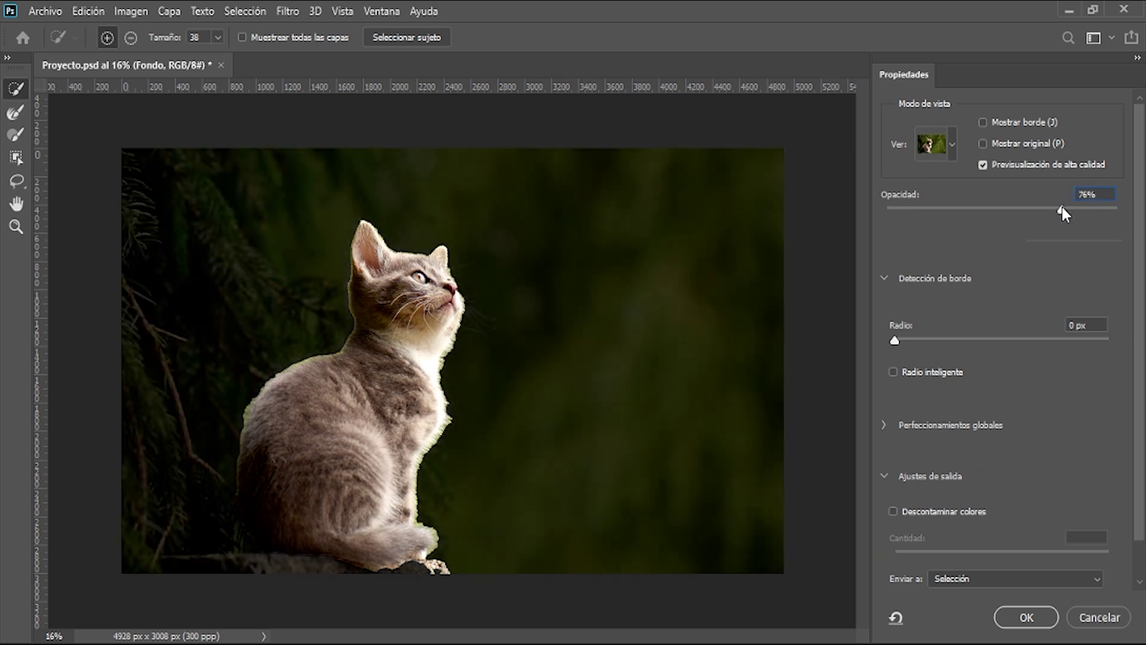
pyautogui.moveTo(1061, 213); pyautogui.dragTo(1057, 209)
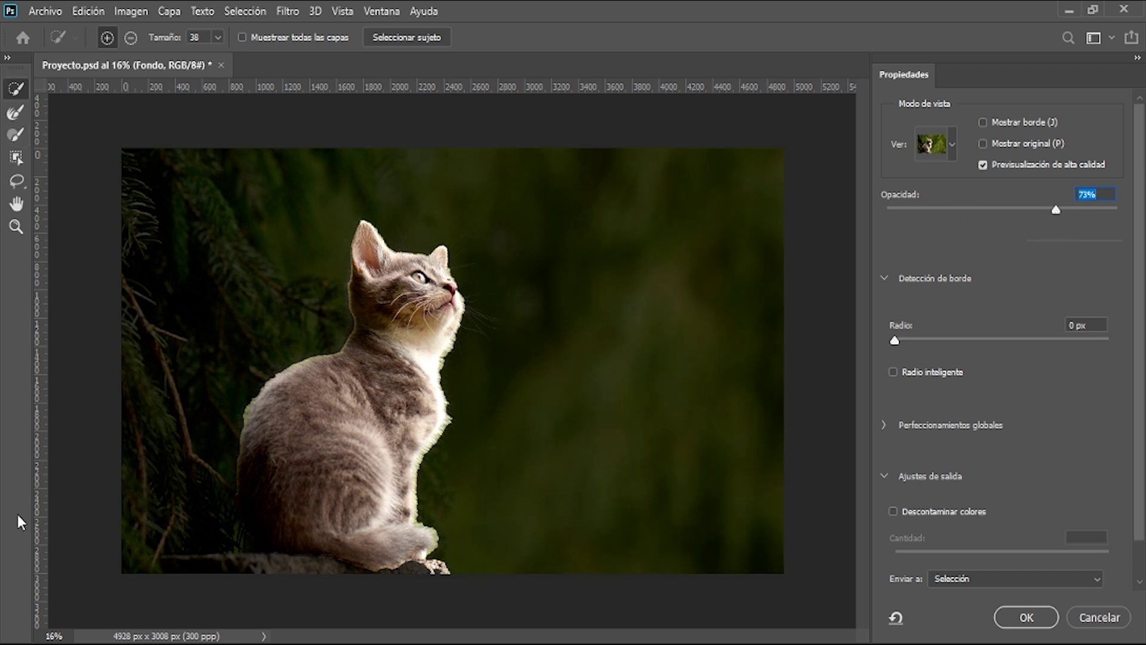
pyautogui.doubleClick(54, 636)
pyautogui.write('50')
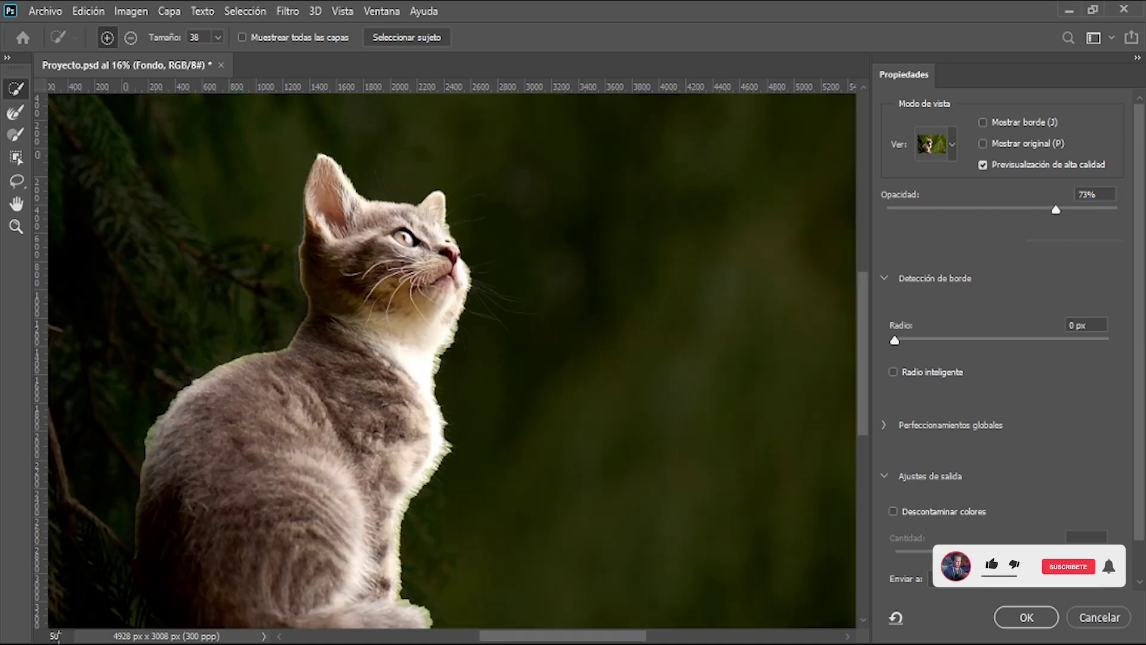
pyautogui.press('Return')
pyautogui.scroll(3, 418, 373)
pyautogui.scroll(3, 421, 380)
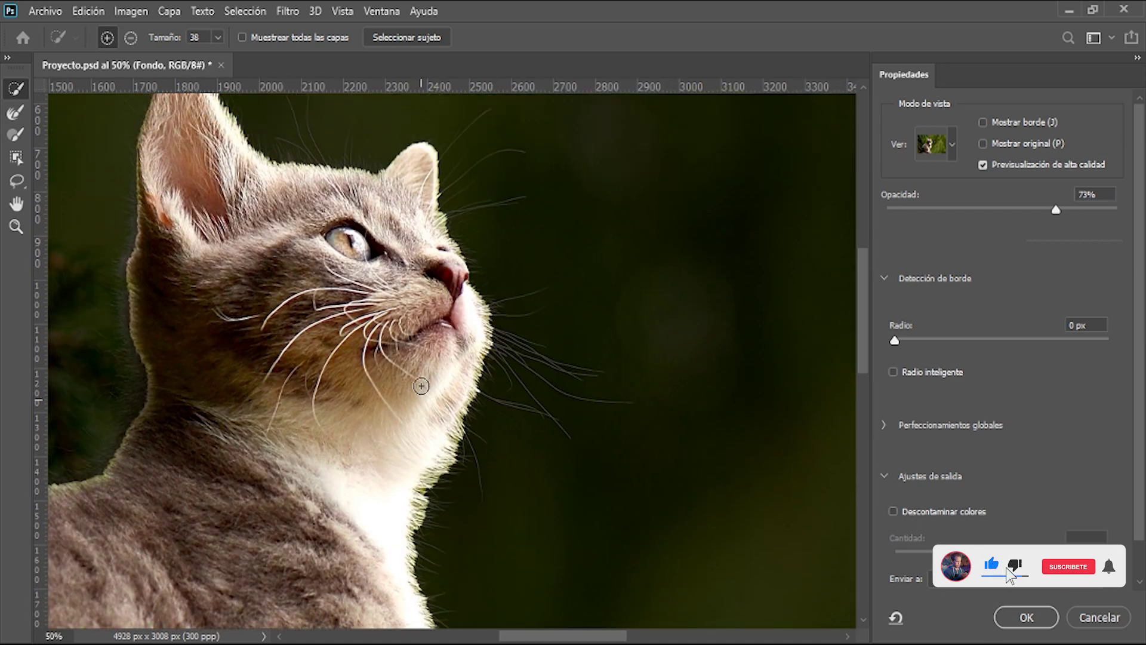
pyautogui.scroll(3, 408, 420)
pyautogui.scroll(2, 407, 421)
pyautogui.scroll(1, 262, 406)
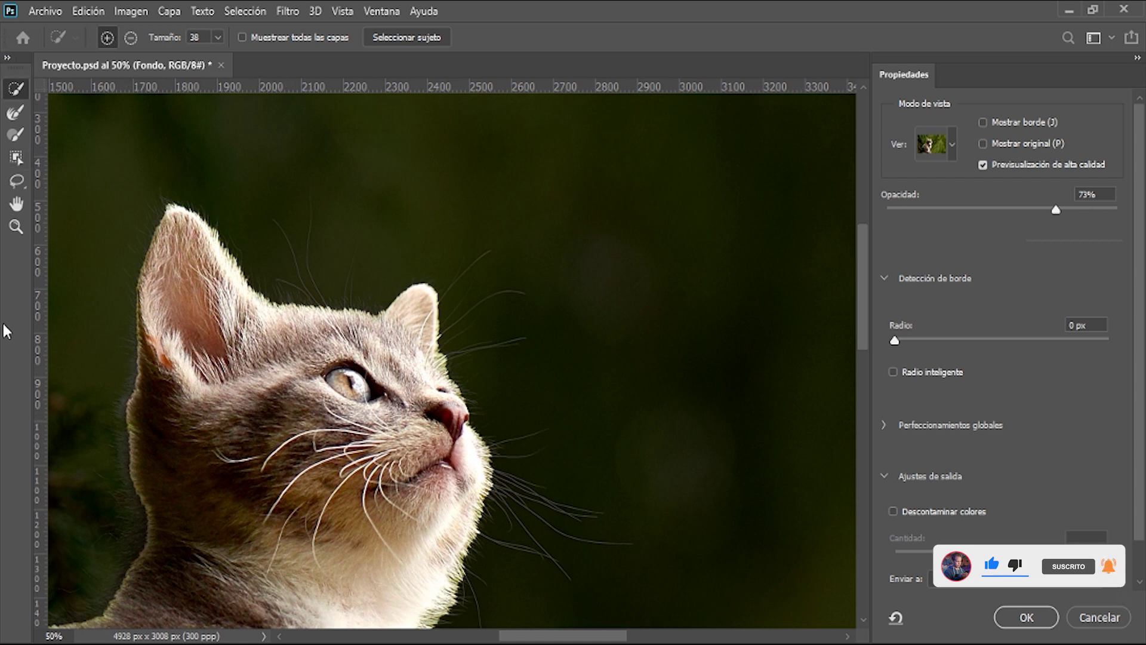
pyautogui.click(16, 114)
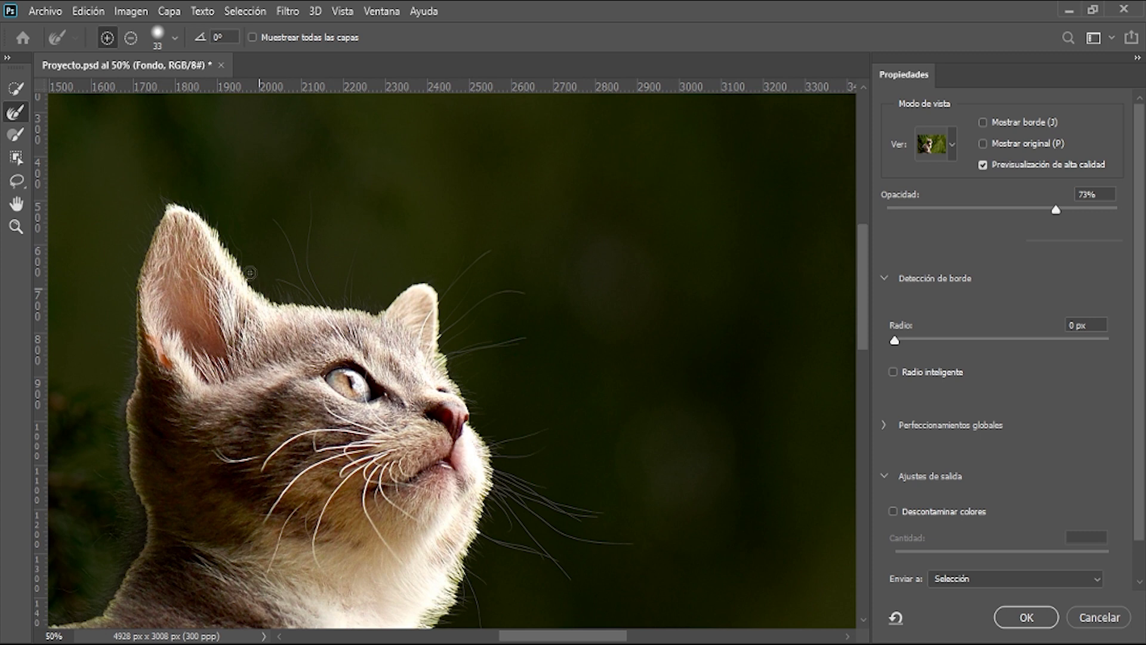
# Refine the whiskers and chin fur edges with the Refine Edge brush at size 42
pyautogui.press(']')
pyautogui.press(']')
pyautogui.press(']')
pyautogui.press('[')
pyautogui.press('[')
pyautogui.press('[')
pyautogui.press('[')
pyautogui.press('[')
pyautogui.moveTo(287, 304); pyautogui.dragTo(307, 206)
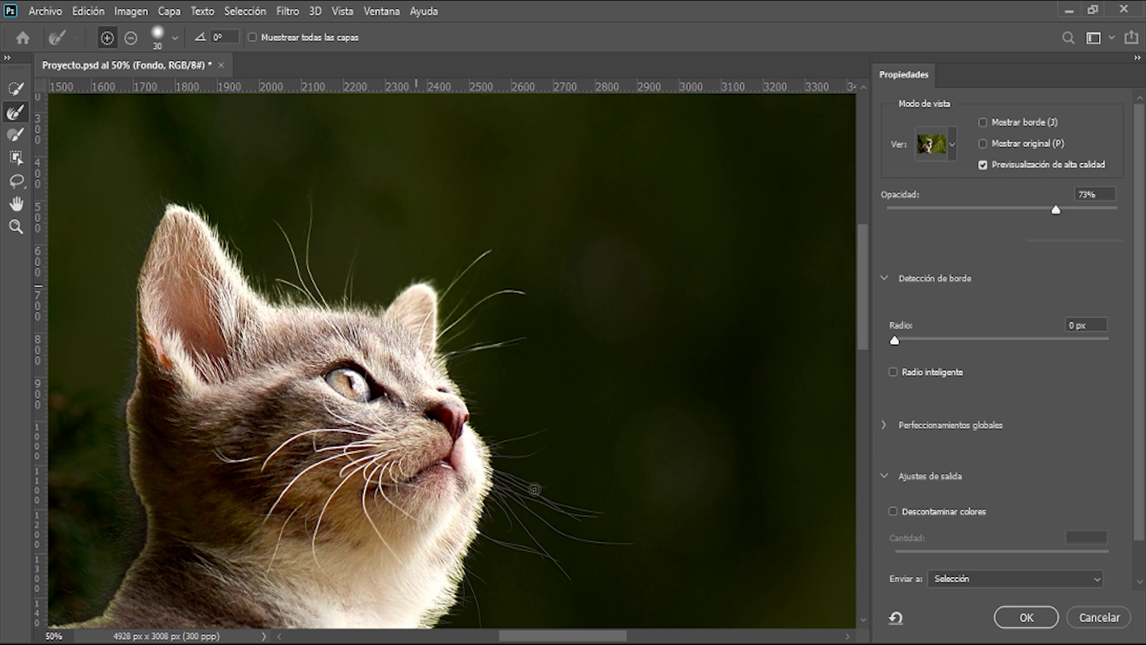
pyautogui.scroll(-5, 630, 365)
pyautogui.moveTo(630, 366); pyautogui.dragTo(440, 546)
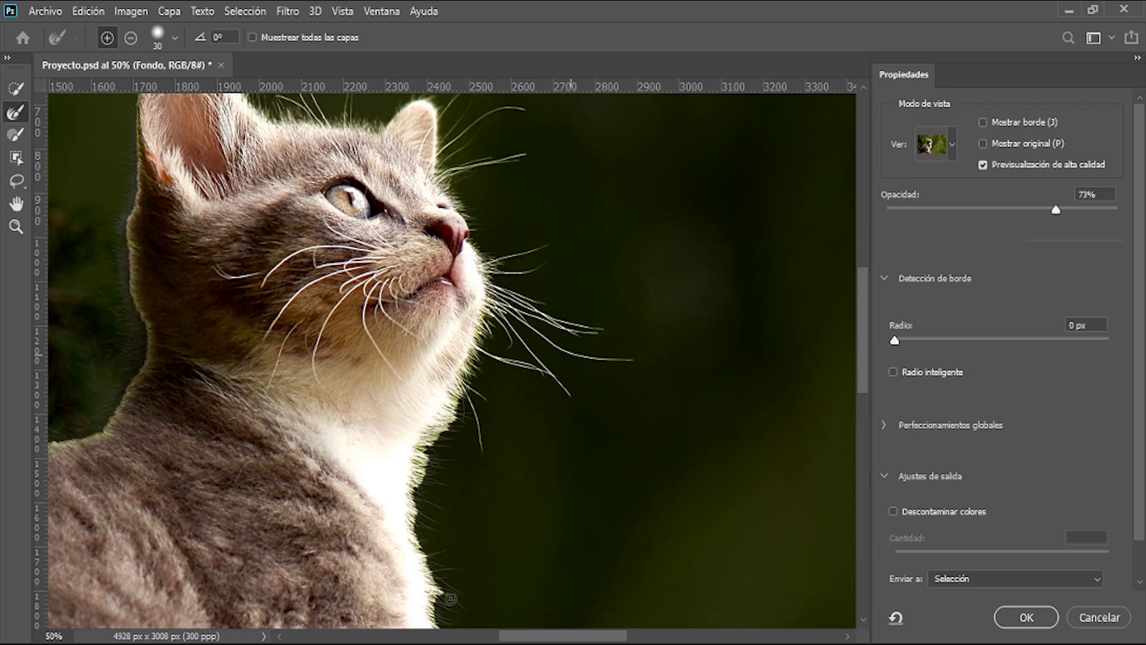
pyautogui.scroll(-10, 445, 591)
pyautogui.moveTo(449, 275); pyautogui.dragTo(344, 574)
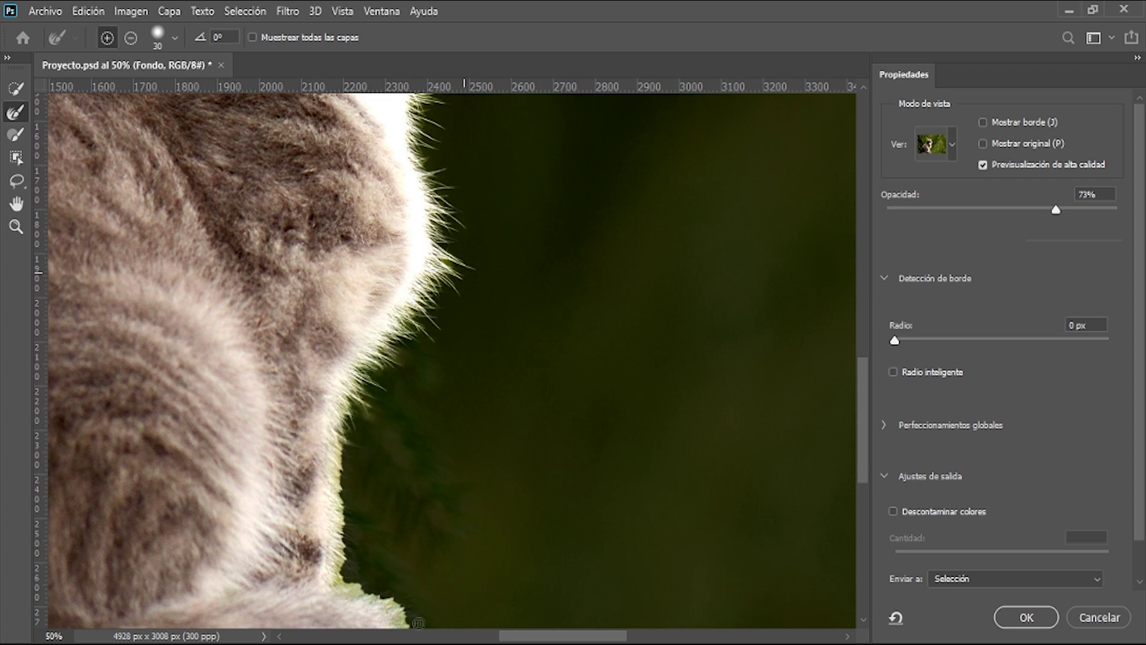
pyautogui.scroll(-5, 418, 623)
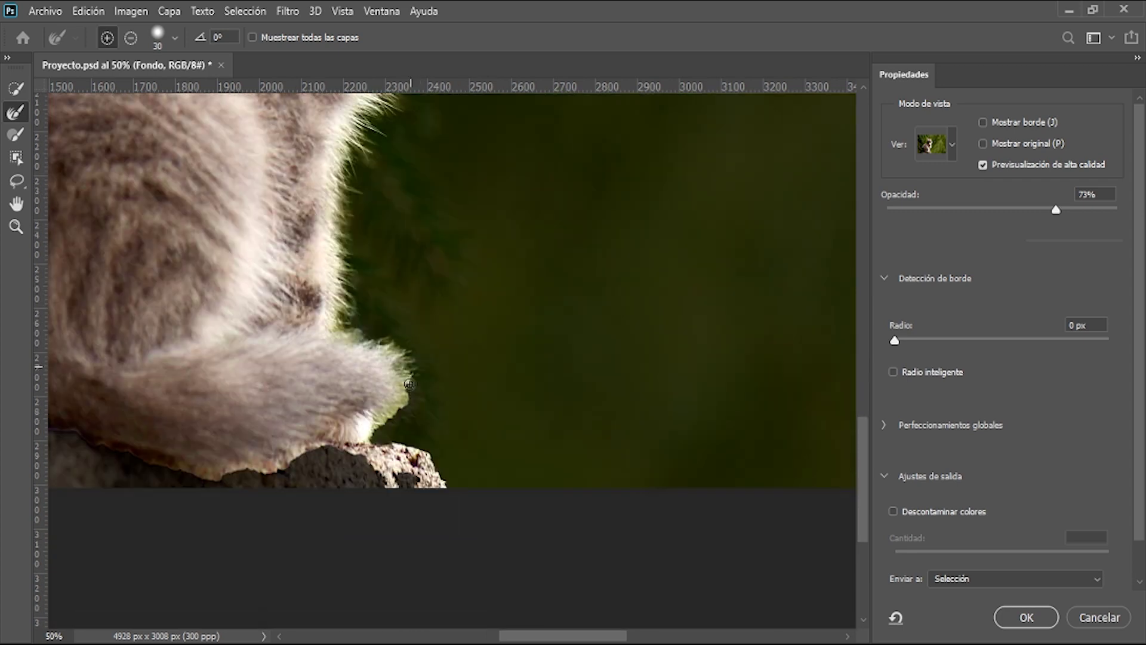
pyautogui.click(463, 637)
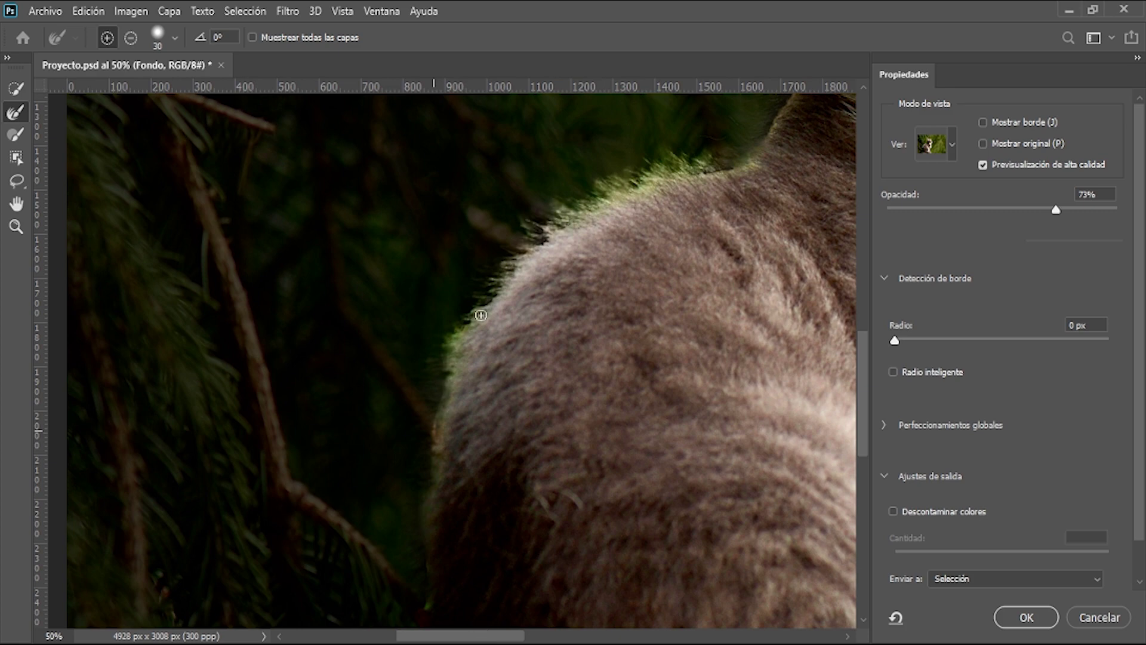
# Zoom back out to 16% and raise the On Black preview opacity to 100%
pyautogui.hscroll(3, 480, 315)
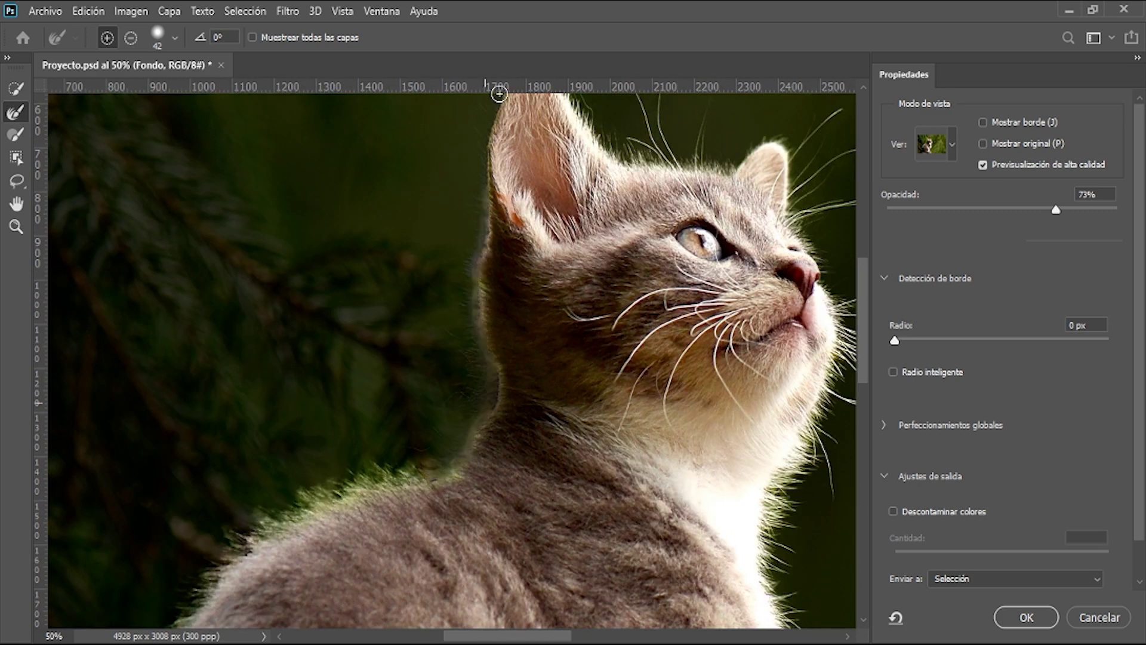
pyautogui.scroll(2, 483, 274)
pyautogui.scroll(1, 430, 417)
pyautogui.hscroll(2, 429, 418)
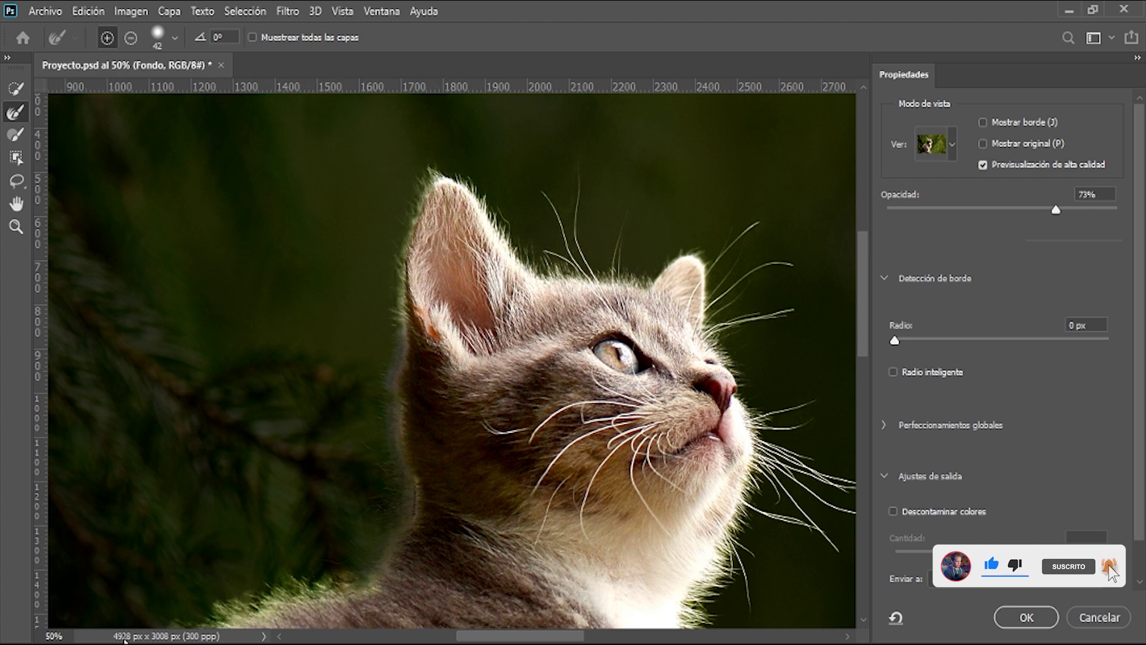
pyautogui.write('16')
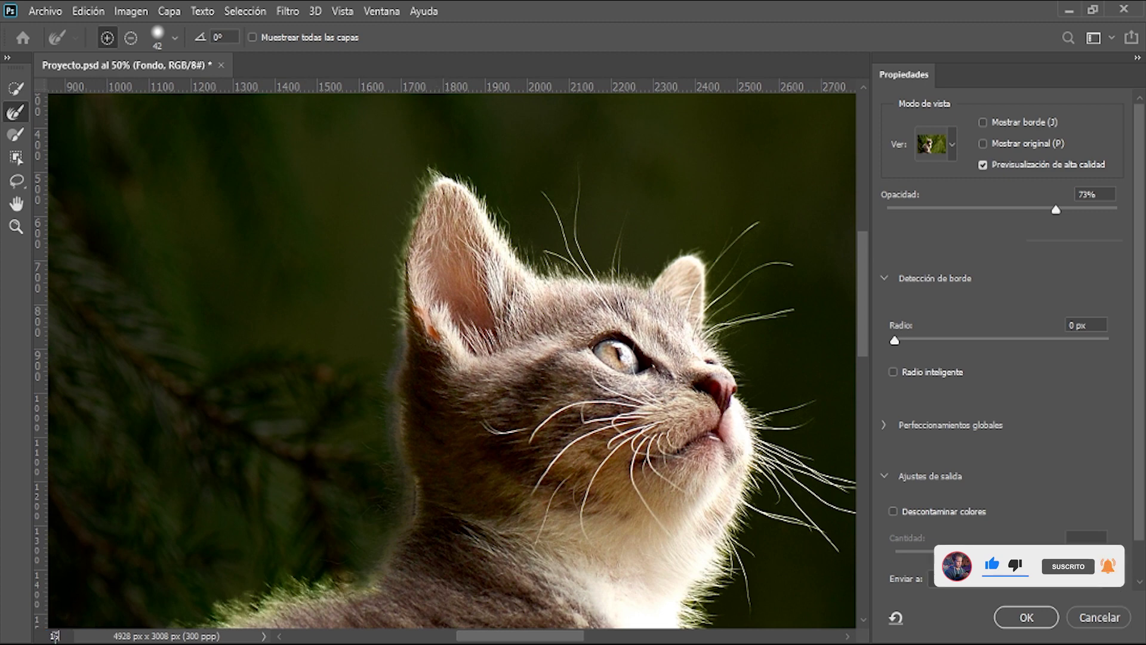
pyautogui.press('Return')
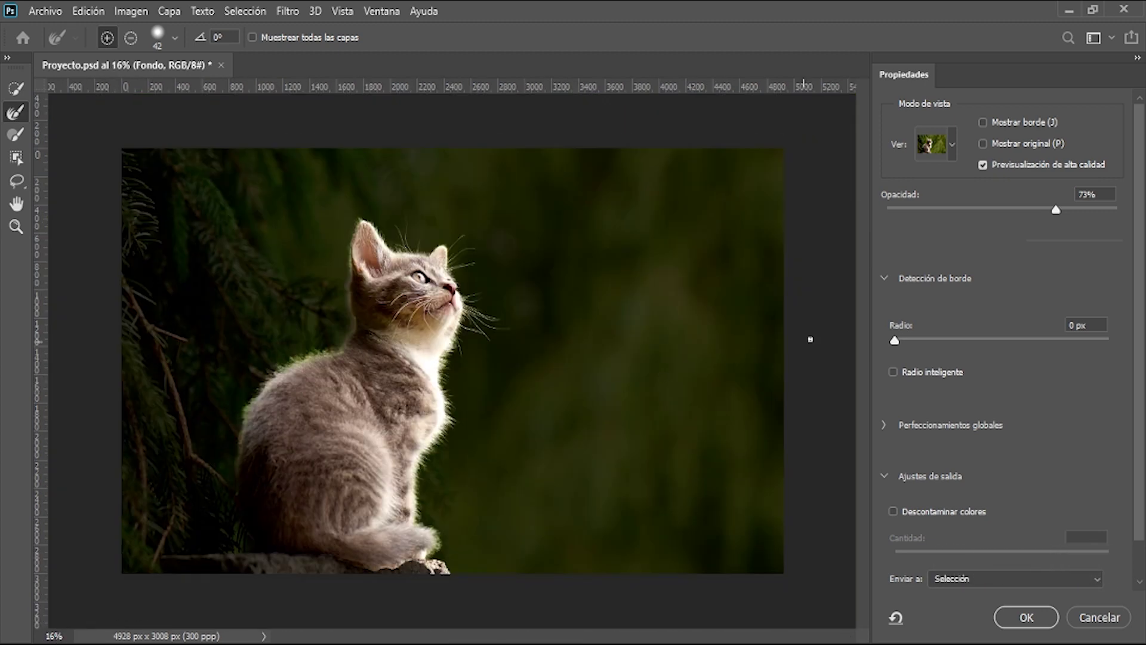
pyautogui.moveTo(1064, 210); pyautogui.dragTo(1144, 209)
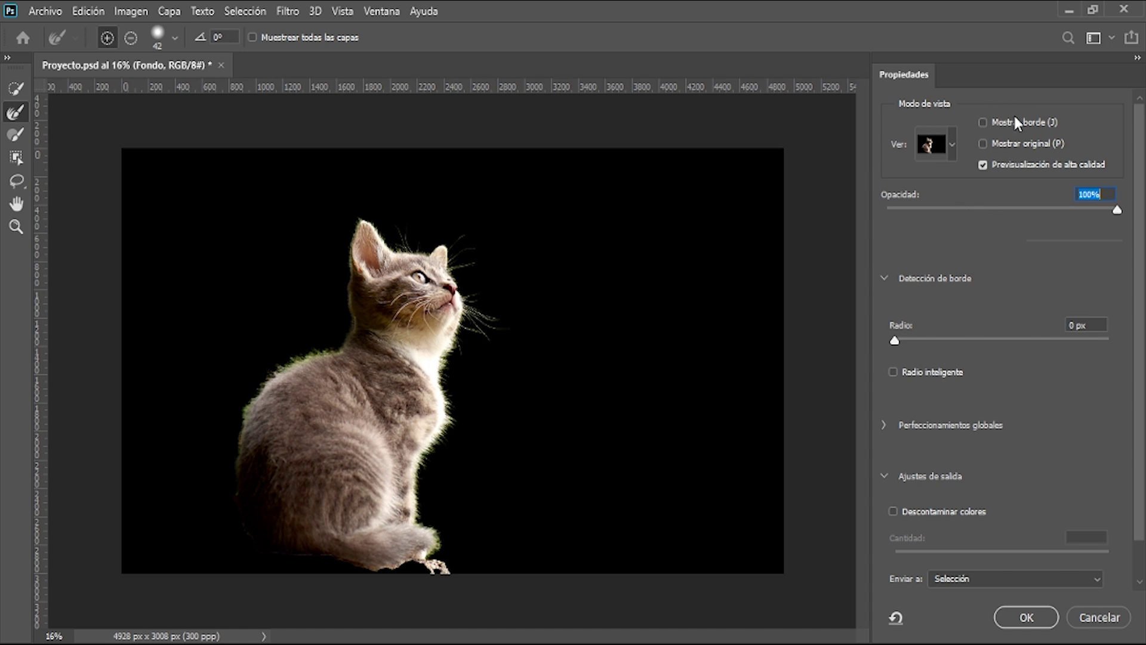
# Show the edge zone and widen it around the ear and left side with a size-28 brush
pyautogui.click(984, 121)
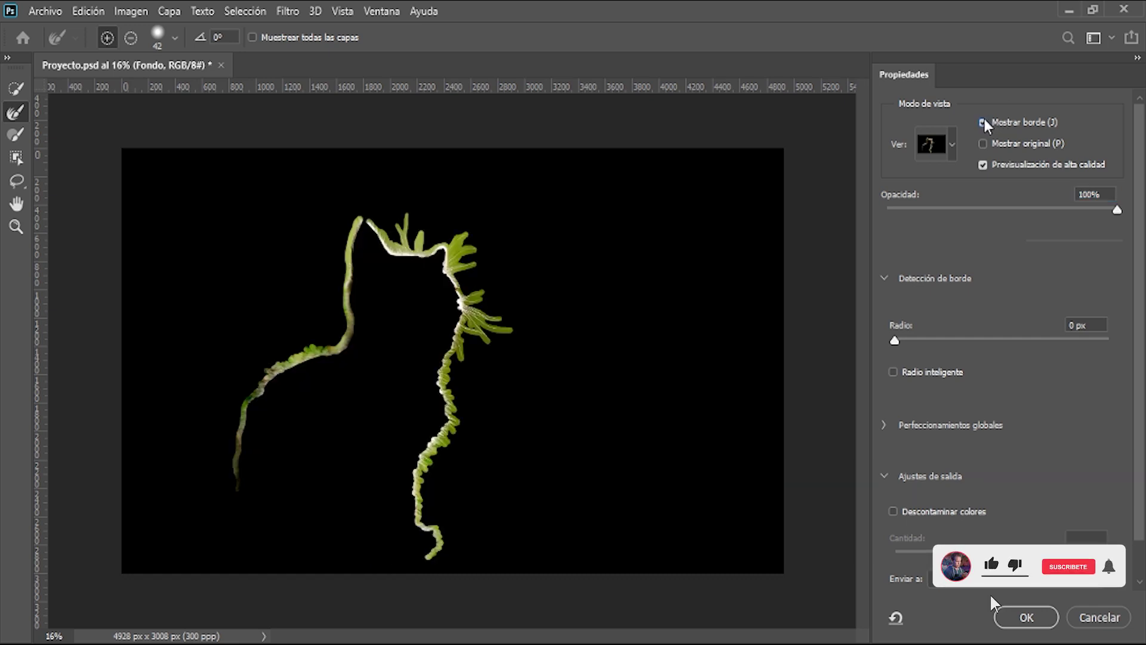
pyautogui.moveTo(390, 222); pyautogui.dragTo(364, 237)
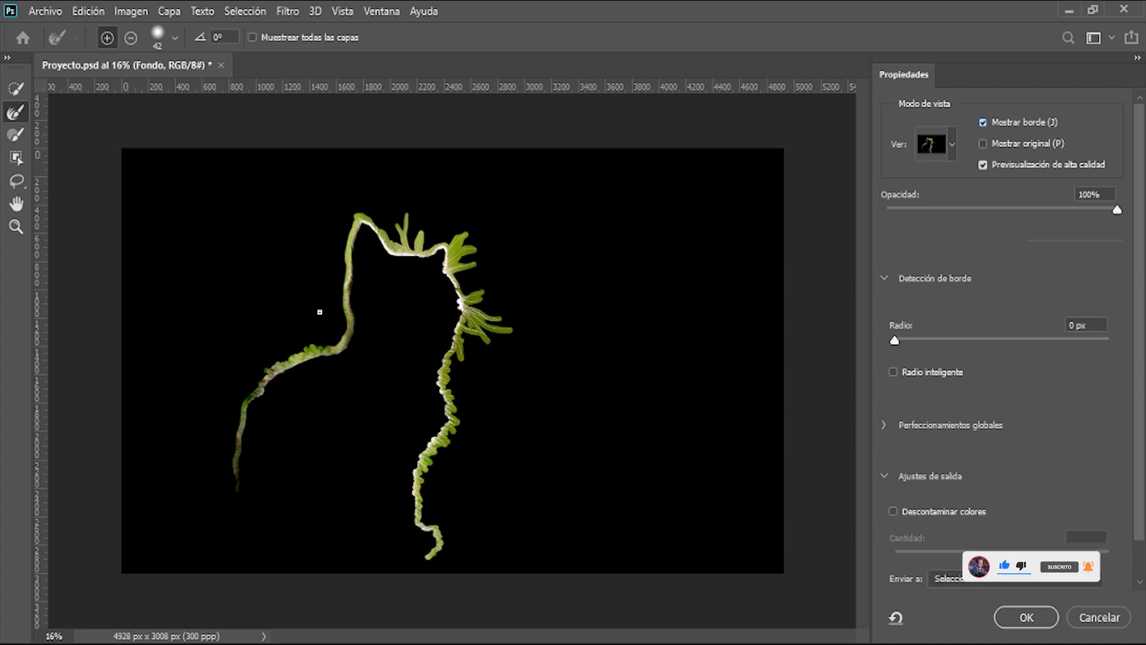
pyautogui.moveTo(1115, 208); pyautogui.dragTo(1071, 210)
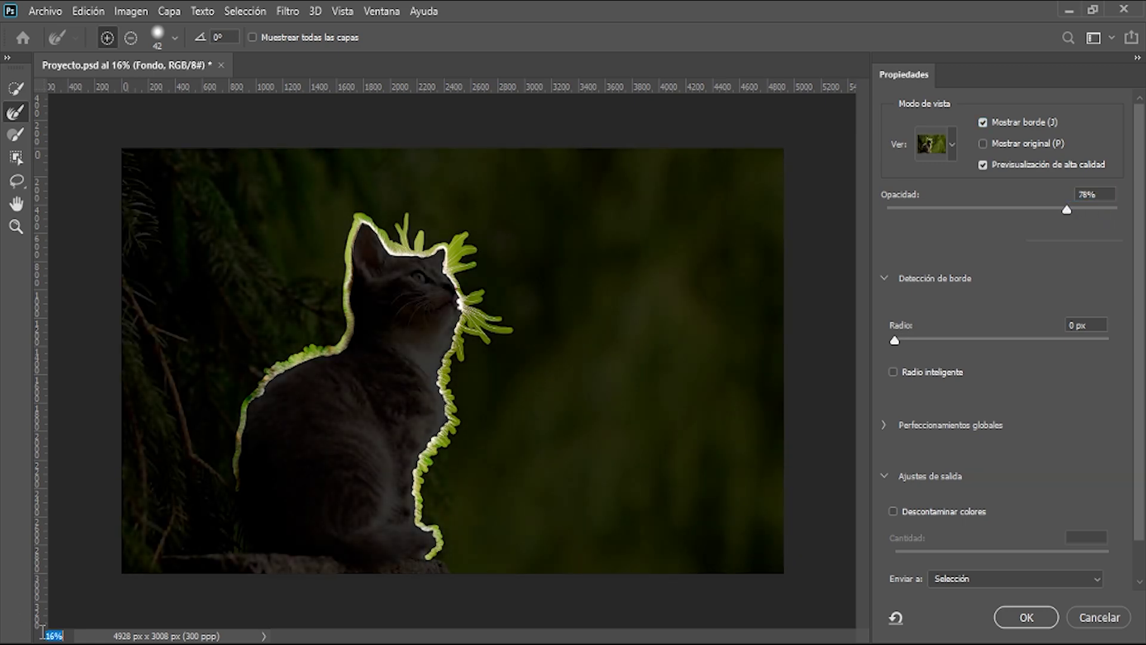
pyautogui.scroll(5, 406, 337)
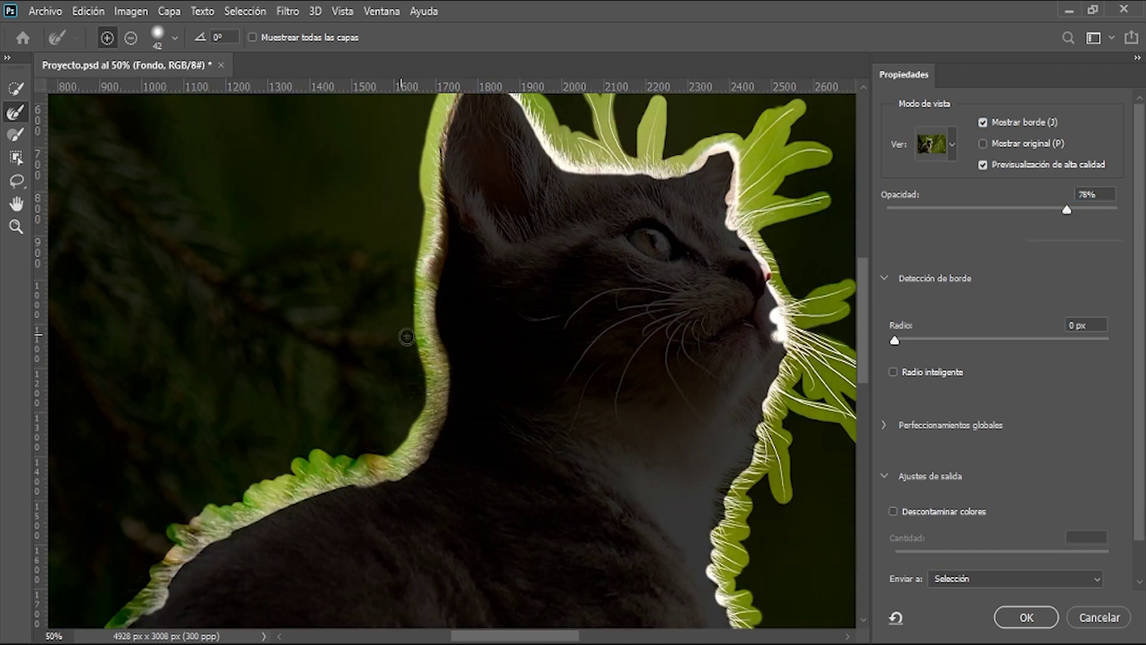
pyautogui.press('[')
pyautogui.press('[')
pyautogui.press('[')
pyautogui.moveTo(408, 337); pyautogui.dragTo(416, 269)
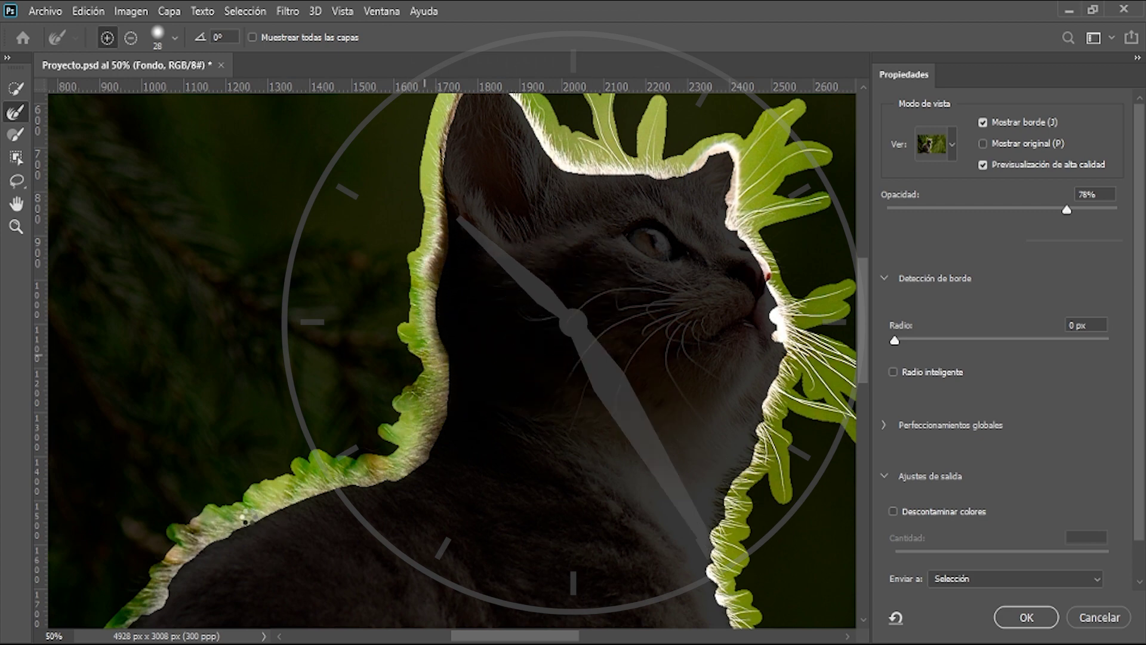
pyautogui.scroll(-5, 144, 528)
pyautogui.moveTo(144, 527)
pyautogui.mouseDown()
pyautogui.moveTo(415, 520)
pyautogui.moveTo(388, 535)
pyautogui.moveTo(427, 399)
pyautogui.mouseUp()
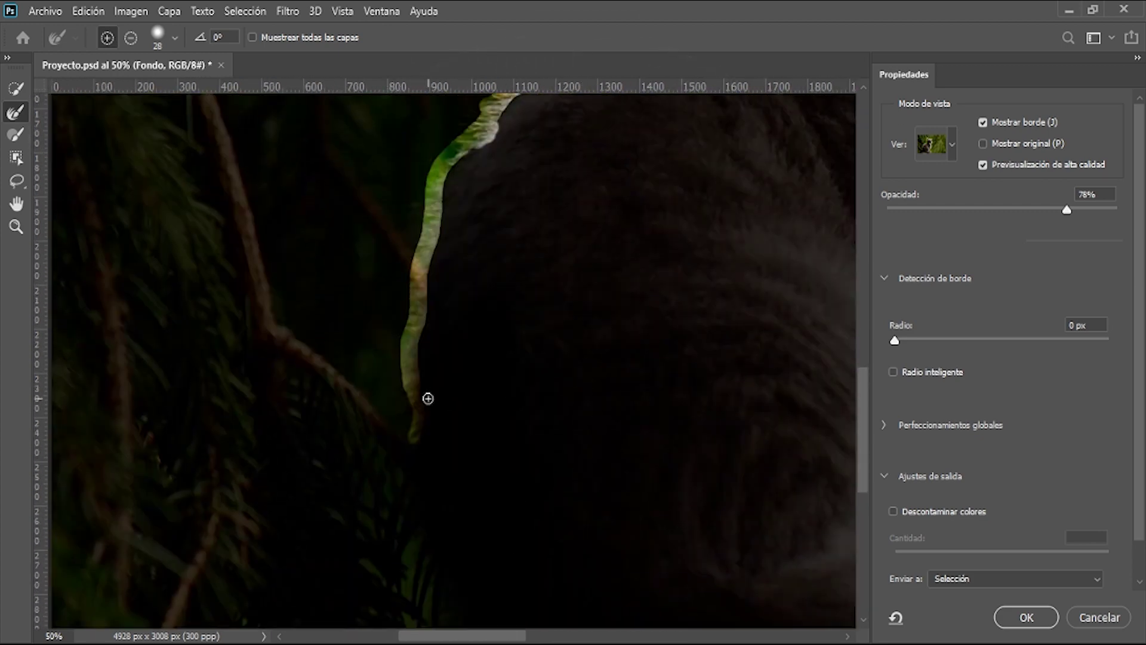
# Zoom to 16%, hide the edge outline and set the preview opacity to 86%
pyautogui.write('16')
pyautogui.press('Return')
pyautogui.moveTo(1067, 210); pyautogui.dragTo(1126, 217)
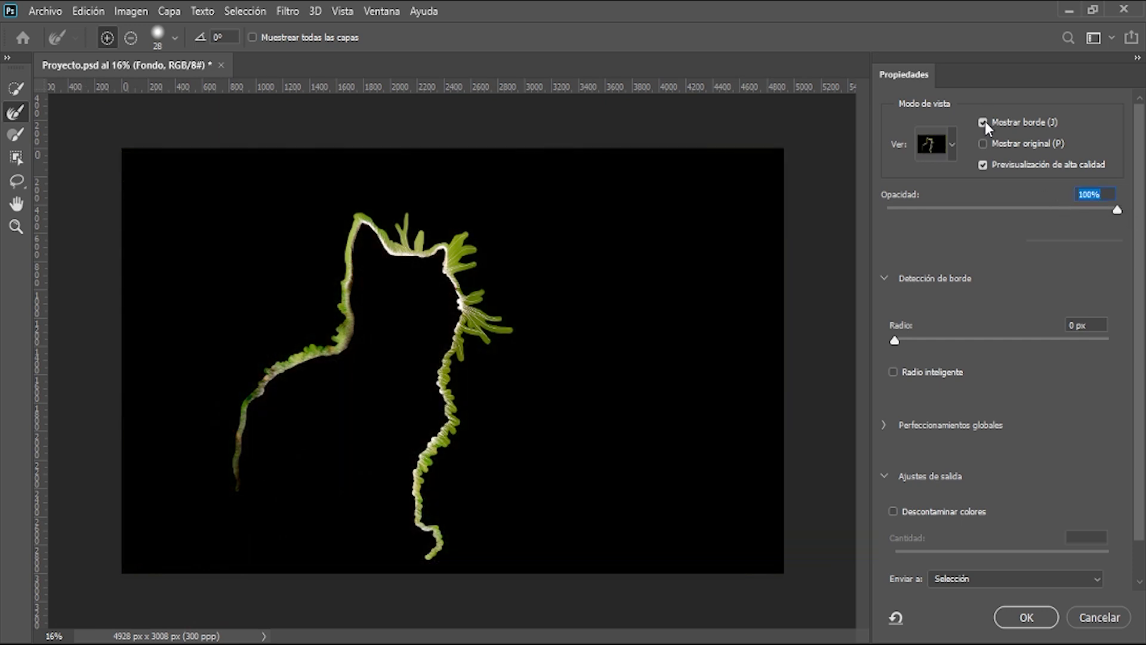
pyautogui.click(983, 121)
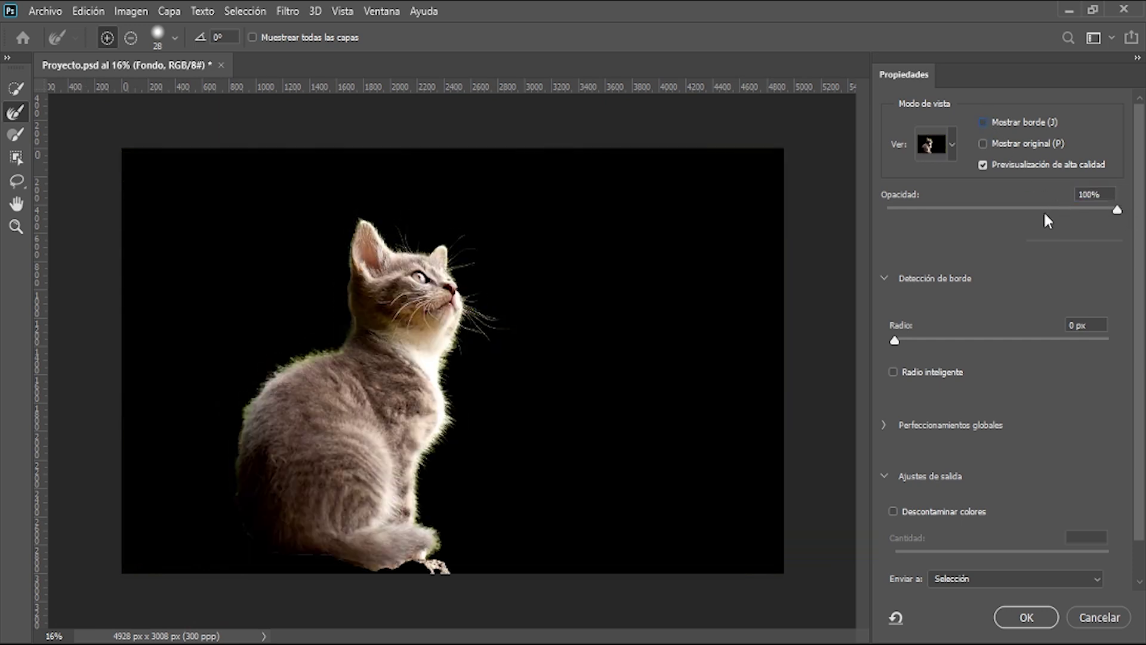
pyautogui.moveTo(1114, 207); pyautogui.dragTo(1091, 205)
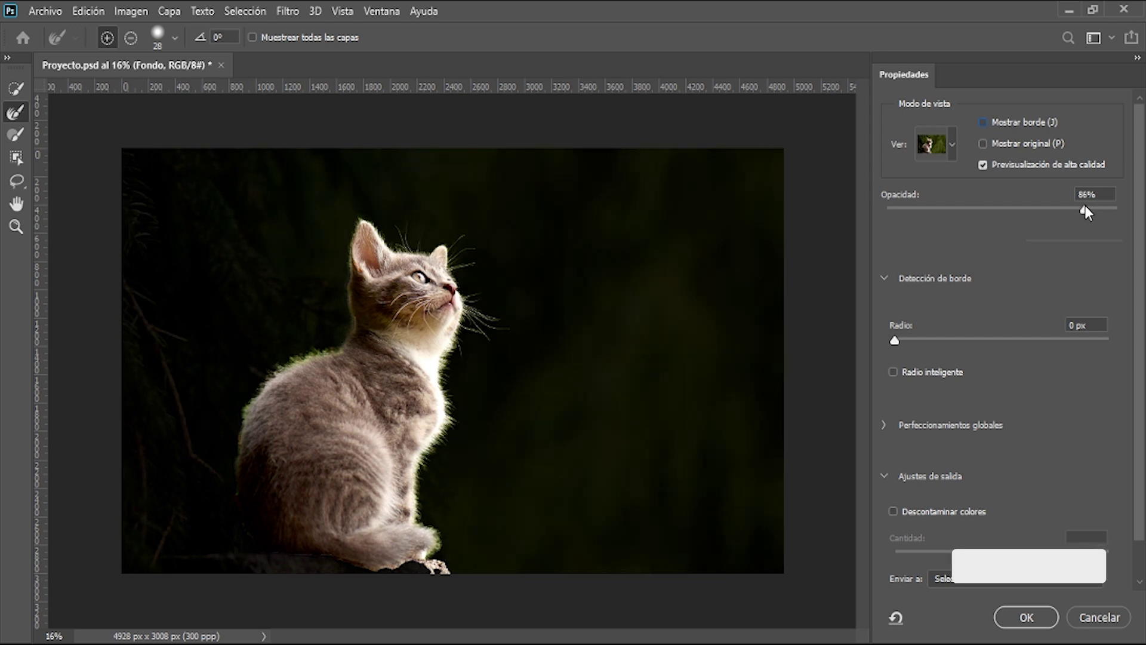
pyautogui.moveTo(1086, 205); pyautogui.dragTo(1083, 206)
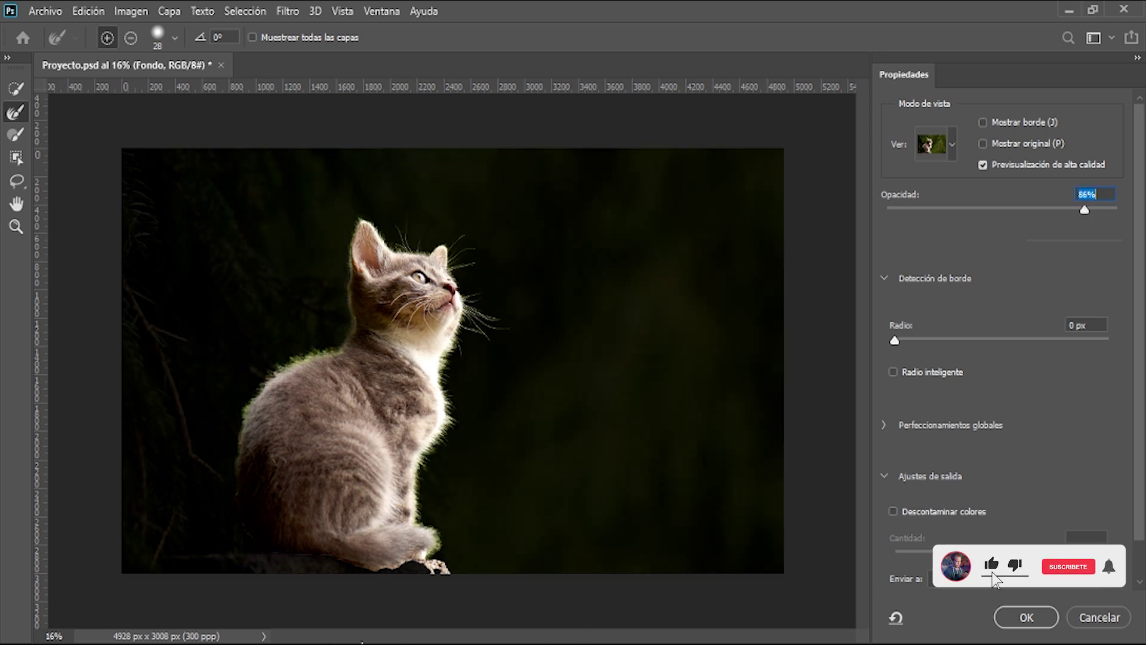
# Lower the preview opacity to 77% and zoom to 40% on the rock beneath the kitten
pyautogui.moveTo(1085, 209); pyautogui.dragTo(1065, 210)
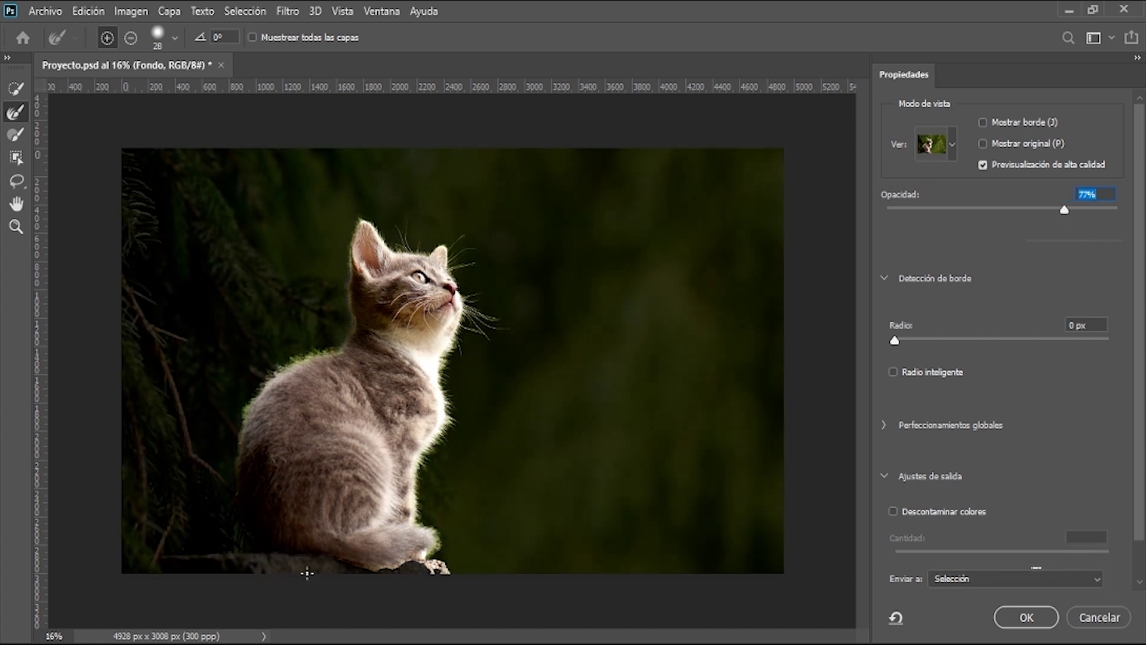
pyautogui.click(50, 635)
pyautogui.write('40')
pyautogui.press('Return')
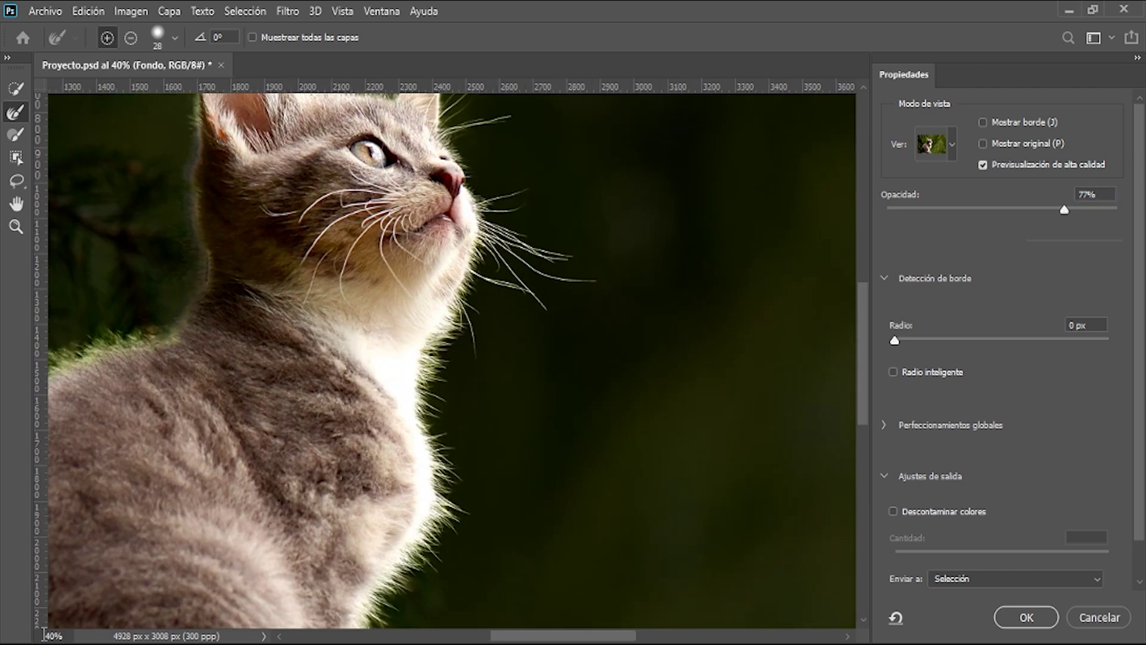
pyautogui.scroll(-5, 107, 481)
pyautogui.scroll(-3, 183, 569)
pyautogui.scroll(-3, 183, 569)
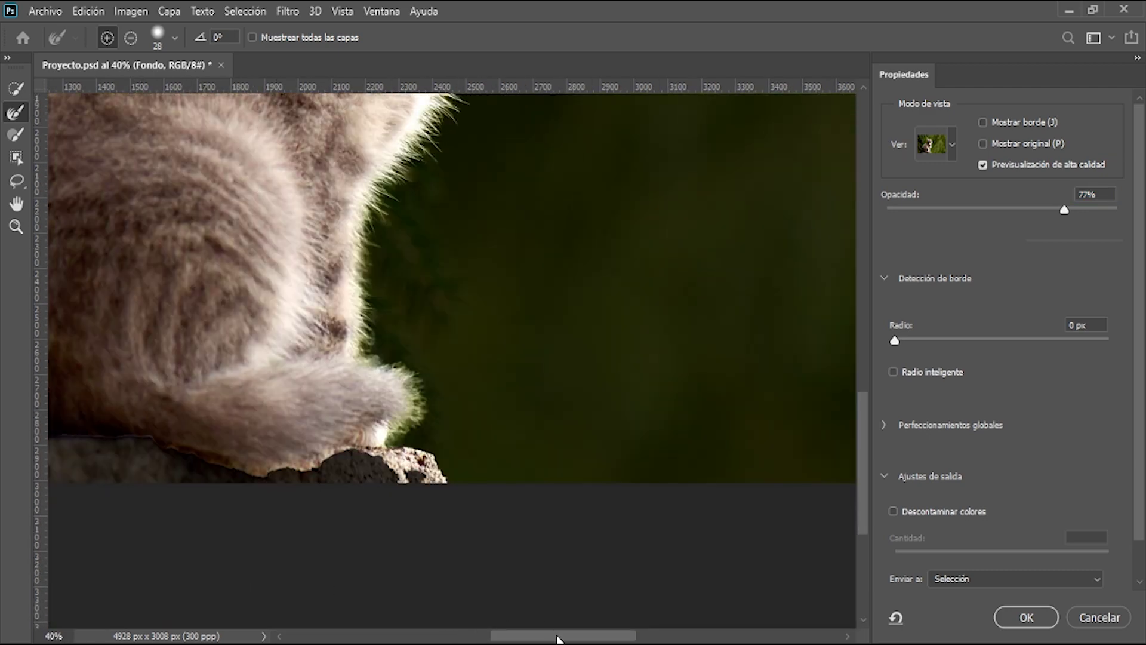
pyautogui.moveTo(570, 638); pyautogui.dragTo(508, 639)
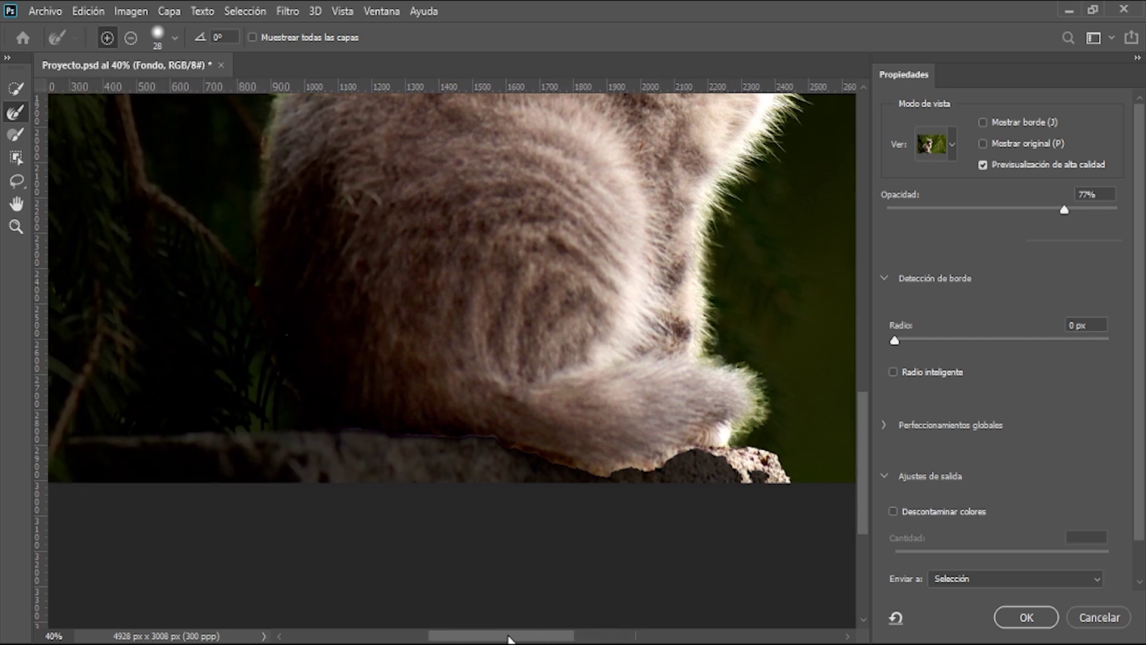
# With Quick Selection, add the rock at brush size 49 and subtract the grass tuft at size 22
pyautogui.click(12, 91)
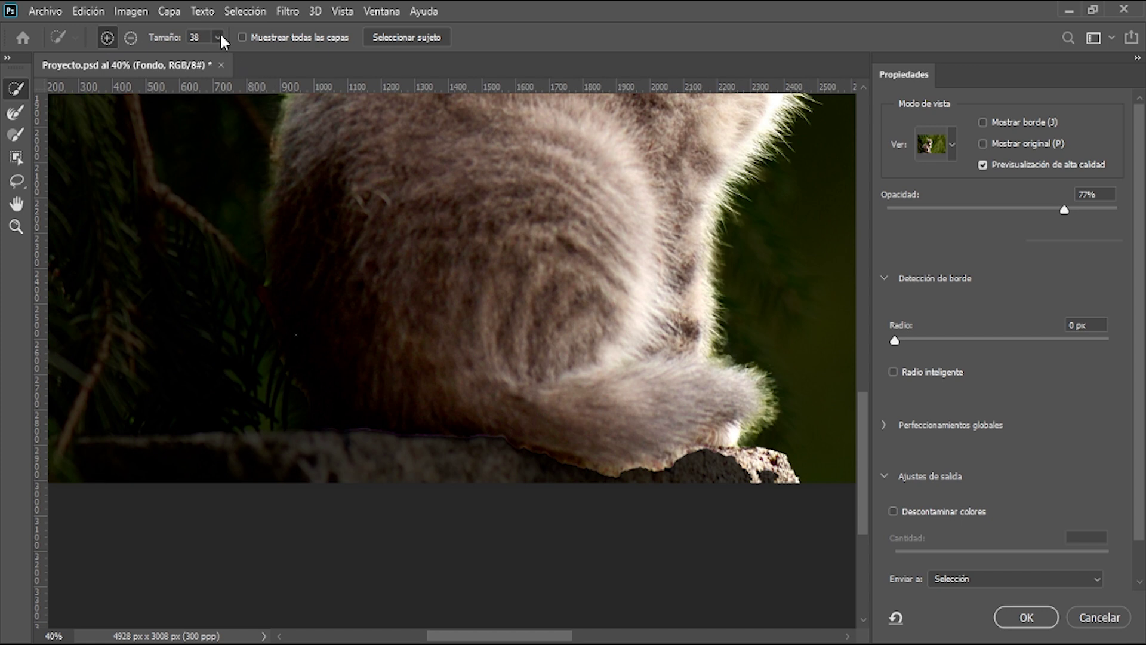
pyautogui.moveTo(217, 40); pyautogui.dragTo(231, 62)
pyautogui.moveTo(510, 459); pyautogui.dragTo(770, 472)
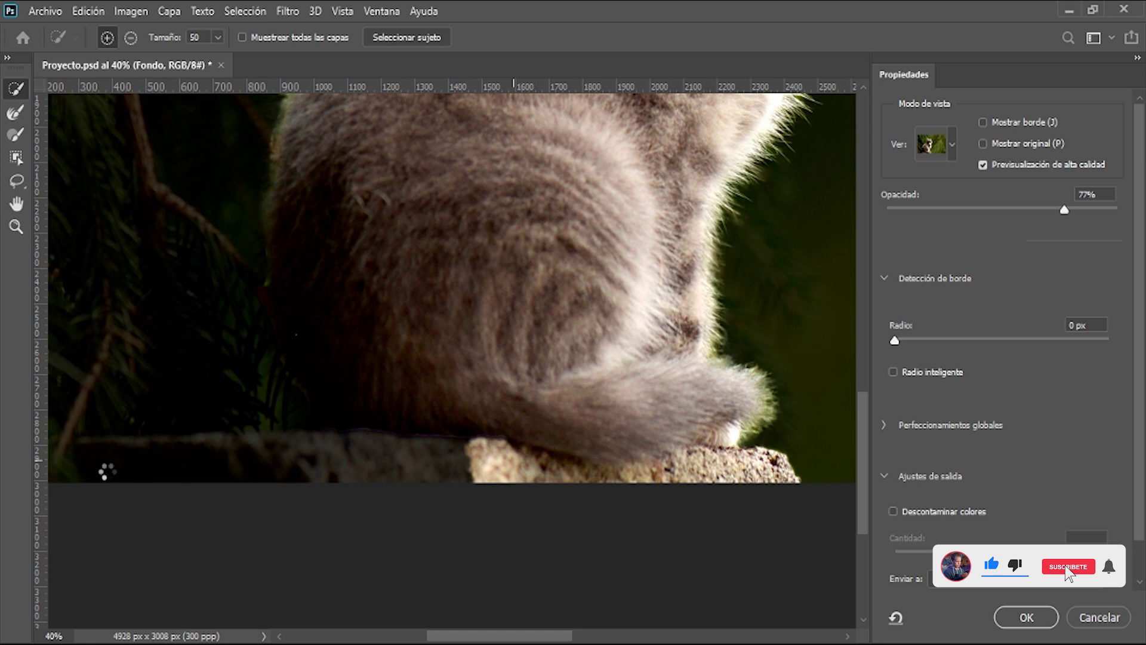
pyautogui.moveTo(108, 469); pyautogui.dragTo(166, 470)
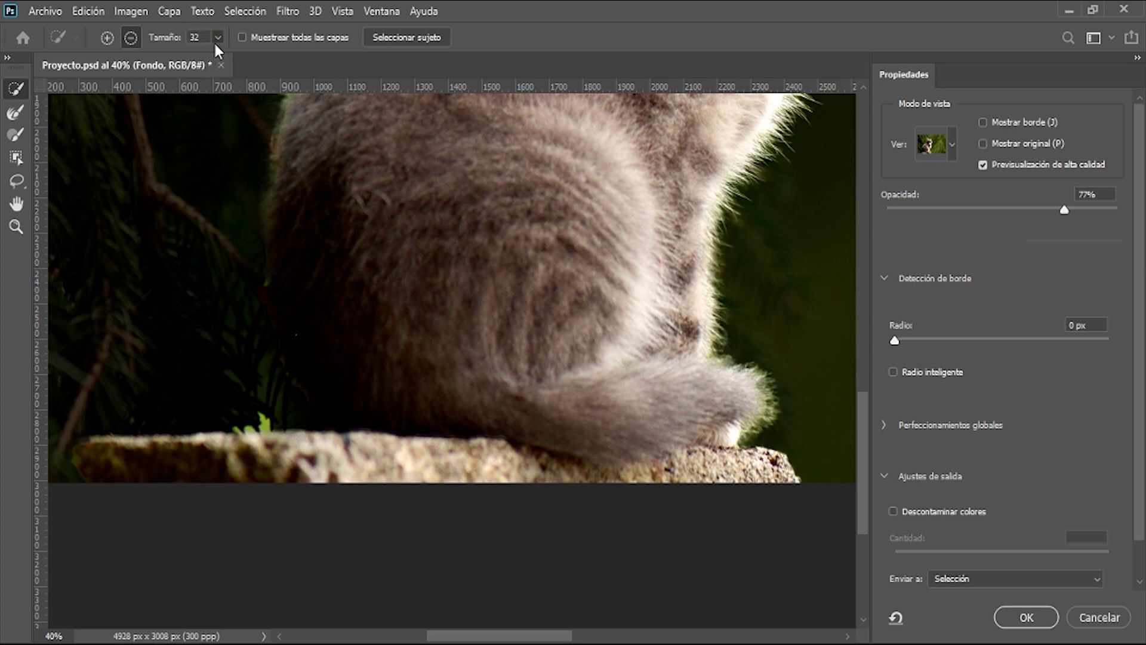
pyautogui.moveTo(218, 37); pyautogui.dragTo(206, 37)
pyautogui.moveTo(271, 422); pyautogui.dragTo(235, 426)
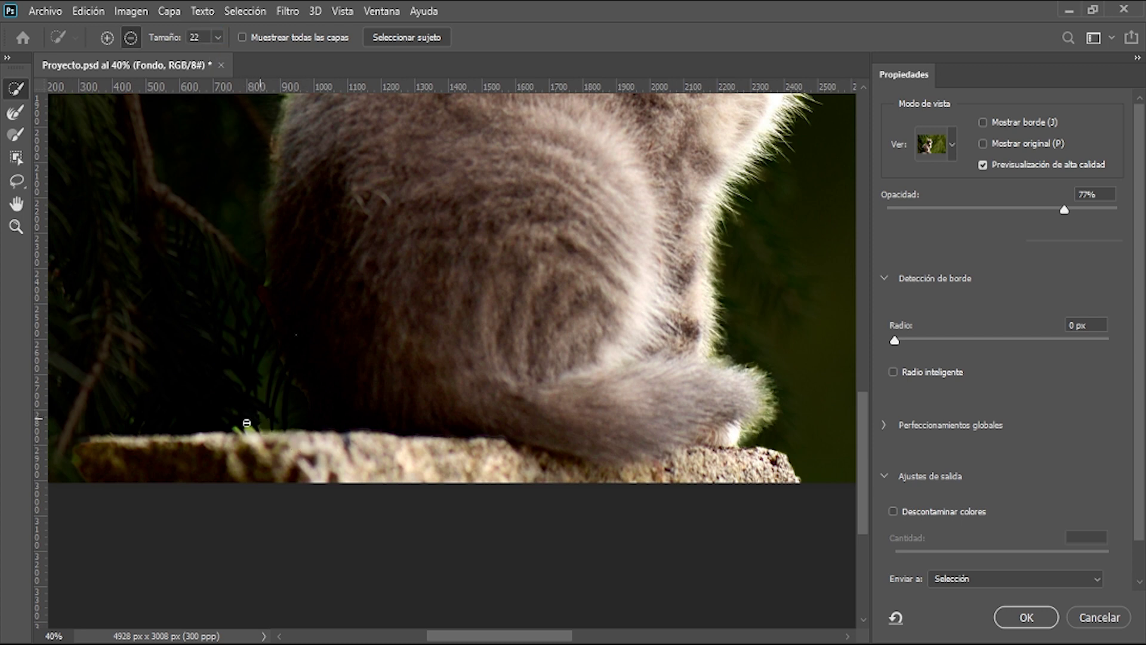
pyautogui.moveTo(478, 637)
pyautogui.mouseDown()
pyautogui.moveTo(488, 640)
pyautogui.moveTo(468, 639)
pyautogui.mouseUp()
pyautogui.click(48, 638)
pyautogui.write('16')
pyautogui.press('Return')
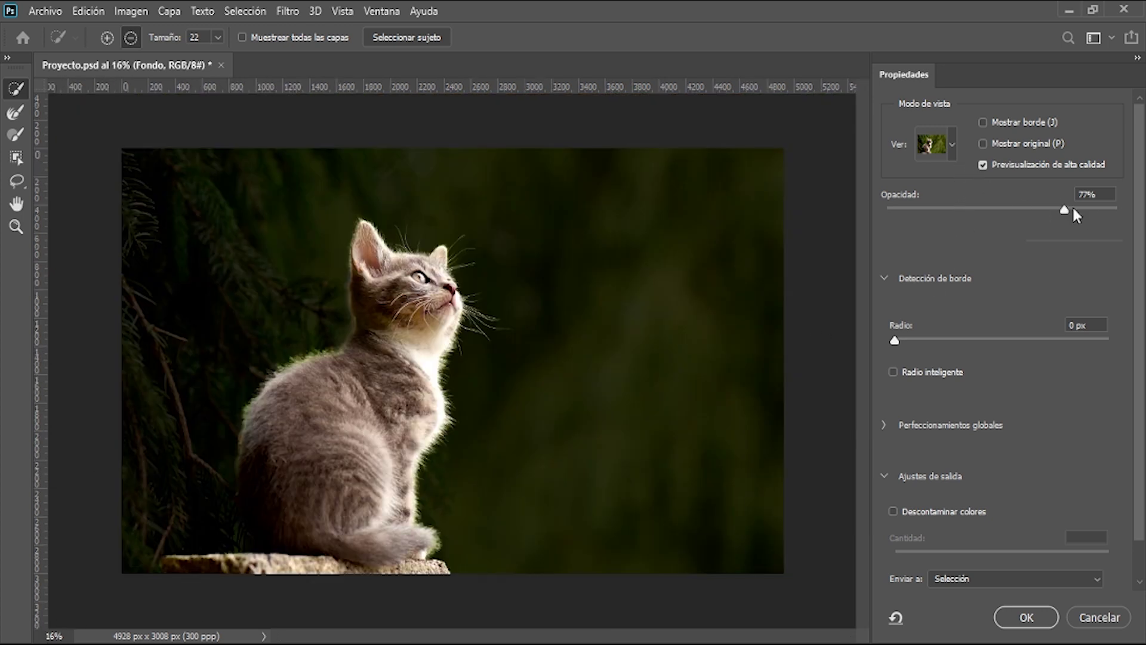
# Restore the 100% On Black preview after briefly checking the red Overlay view
pyautogui.moveTo(1063, 211); pyautogui.dragTo(1119, 210)
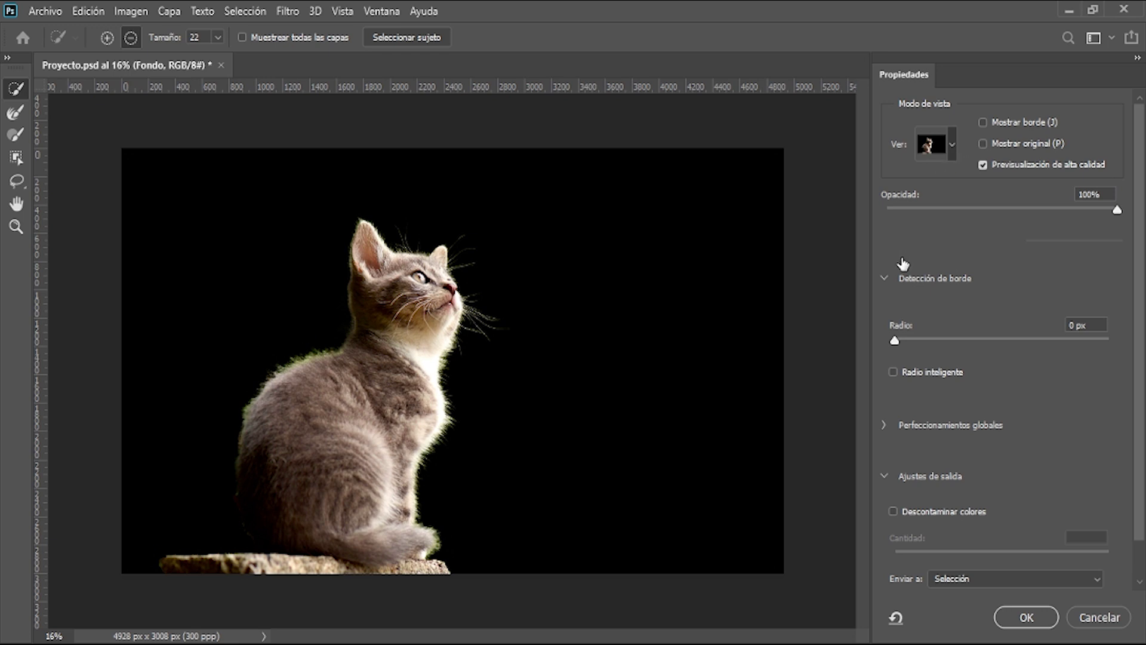
pyautogui.press('v')
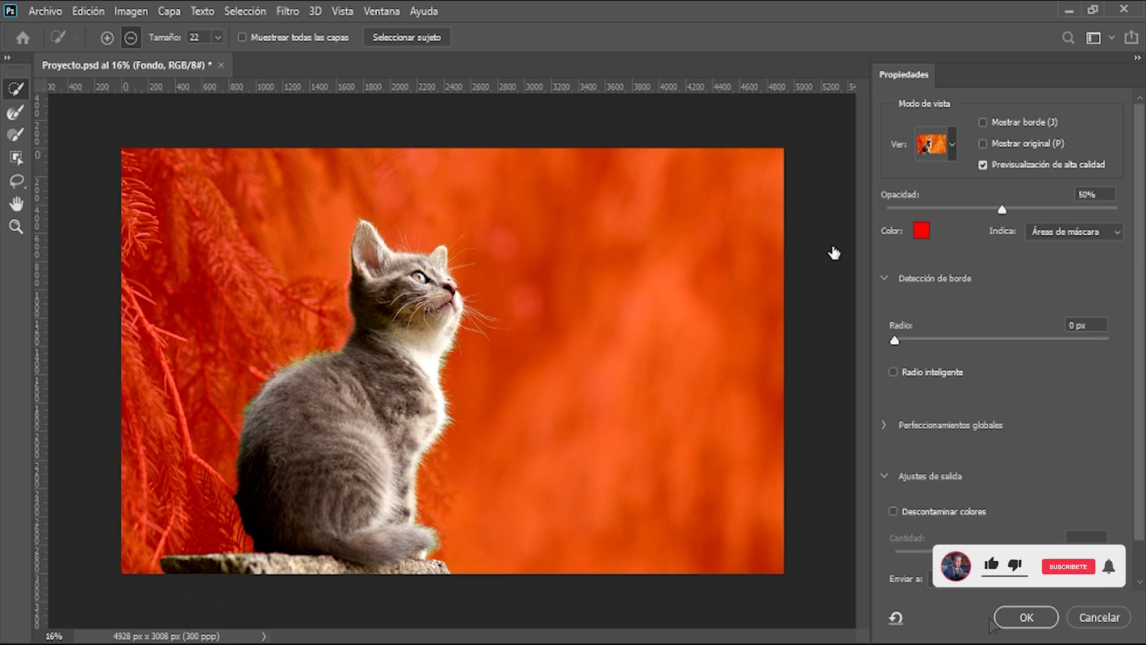
pyautogui.press('a')
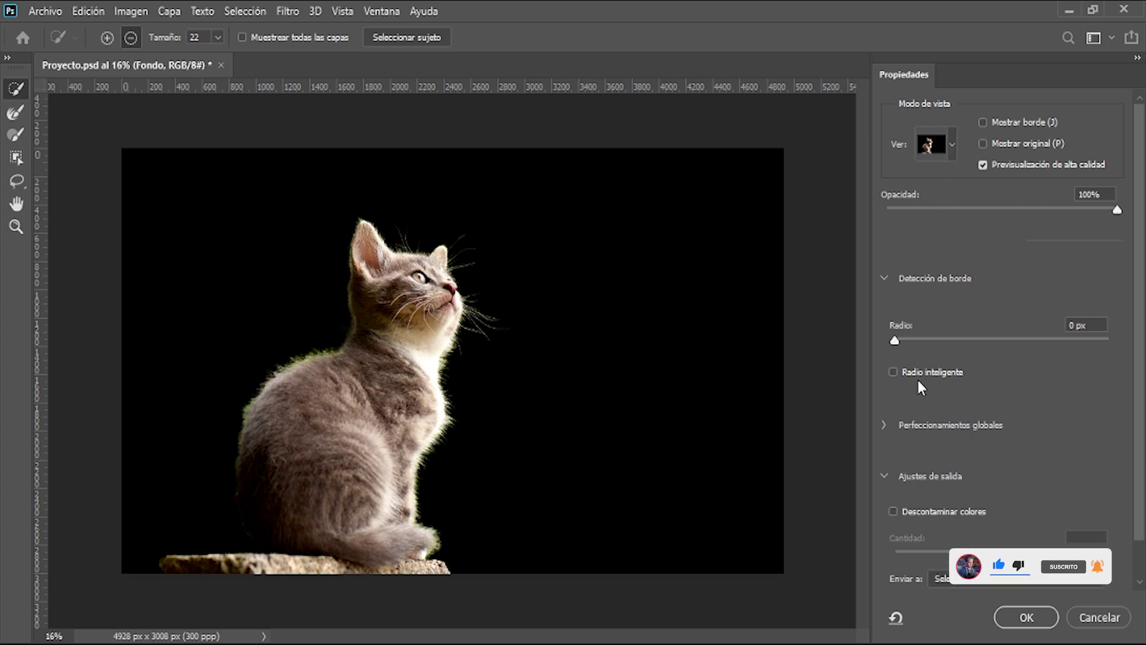
pyautogui.scroll(-2, 943, 412)
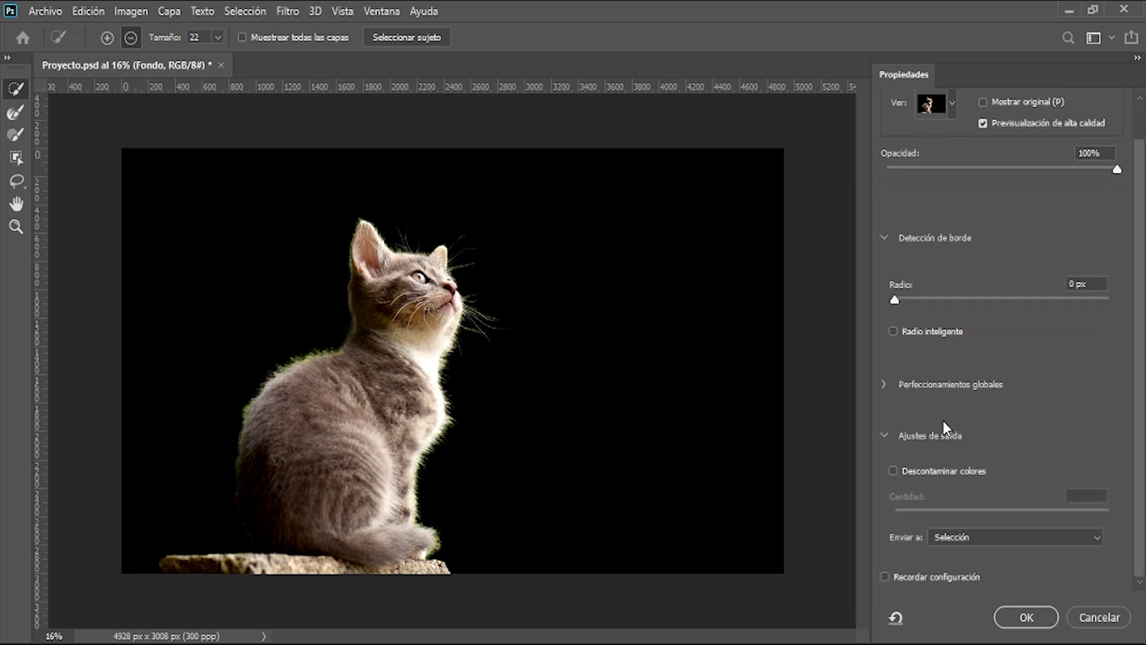
pyautogui.scroll(2, 944, 418)
# Turn on Decontaminate Colors at 100% with output set to New Layer with Layer Mask
pyautogui.click(882, 385)
pyautogui.scroll(-2, 955, 370)
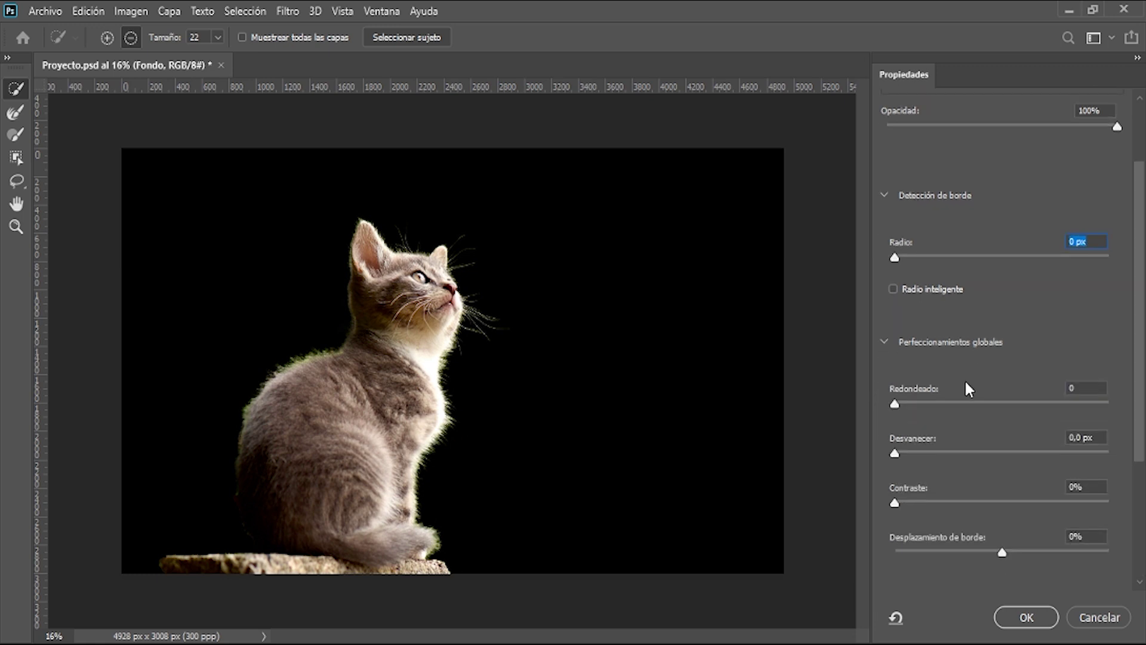
pyautogui.scroll(-1, 966, 382)
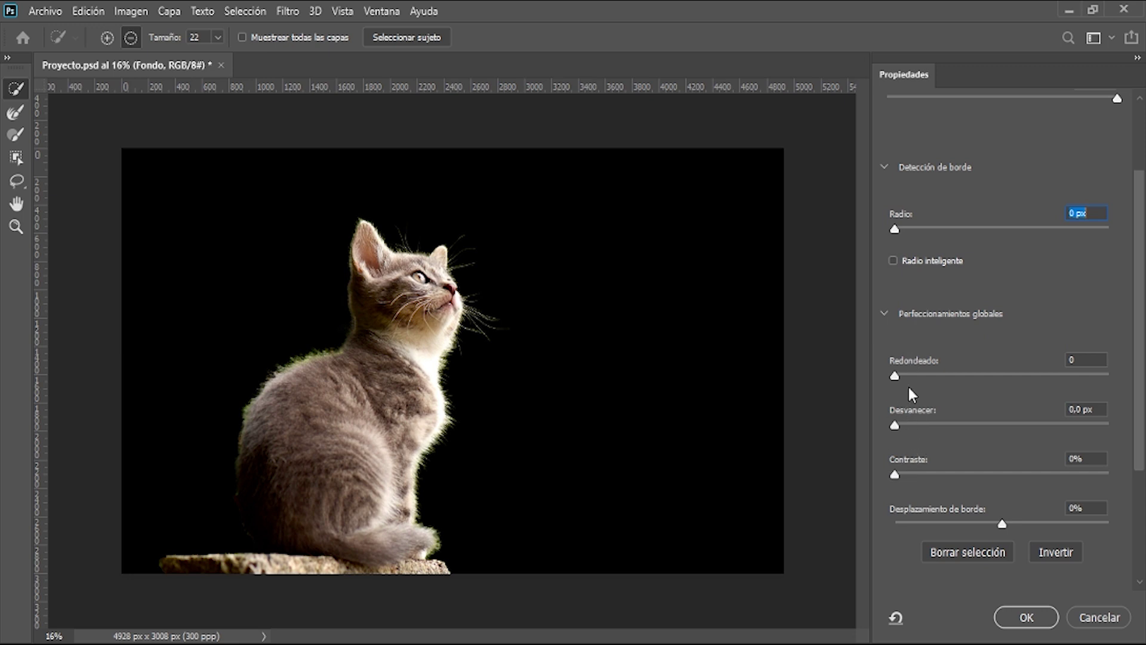
pyautogui.click(886, 313)
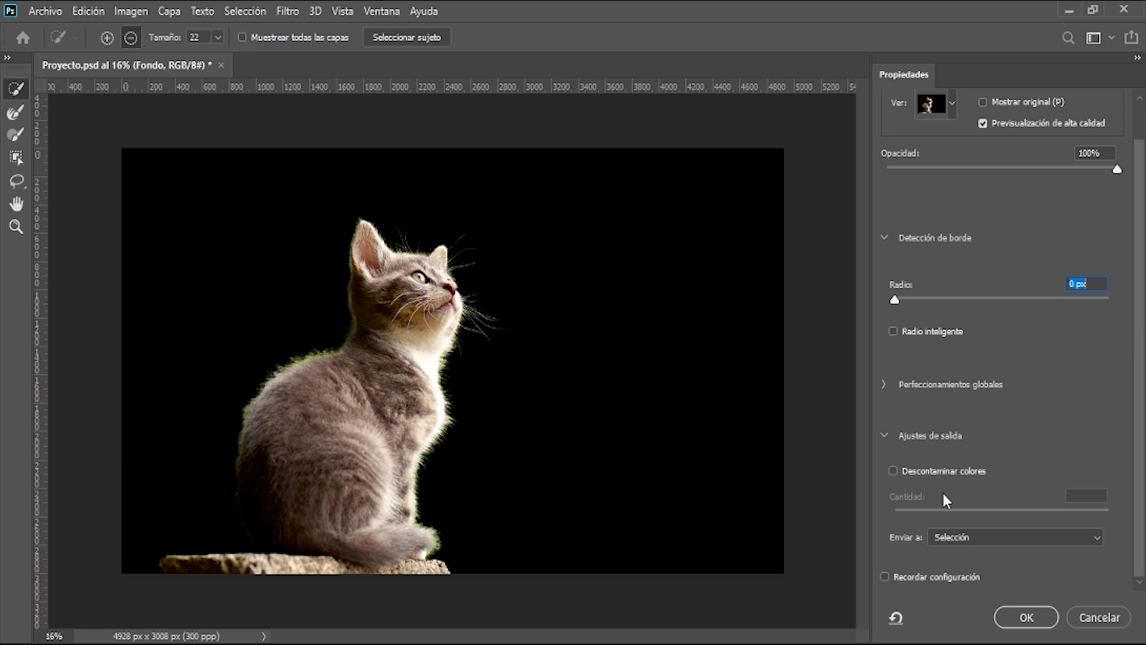
pyautogui.click(893, 470)
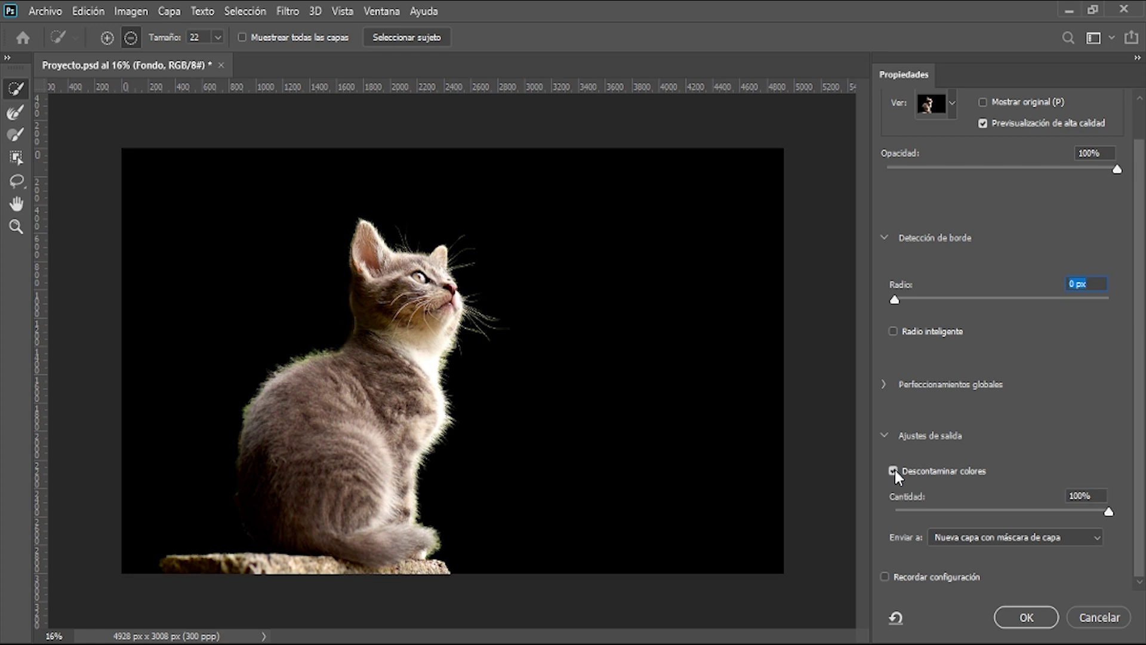
pyautogui.press('Return')
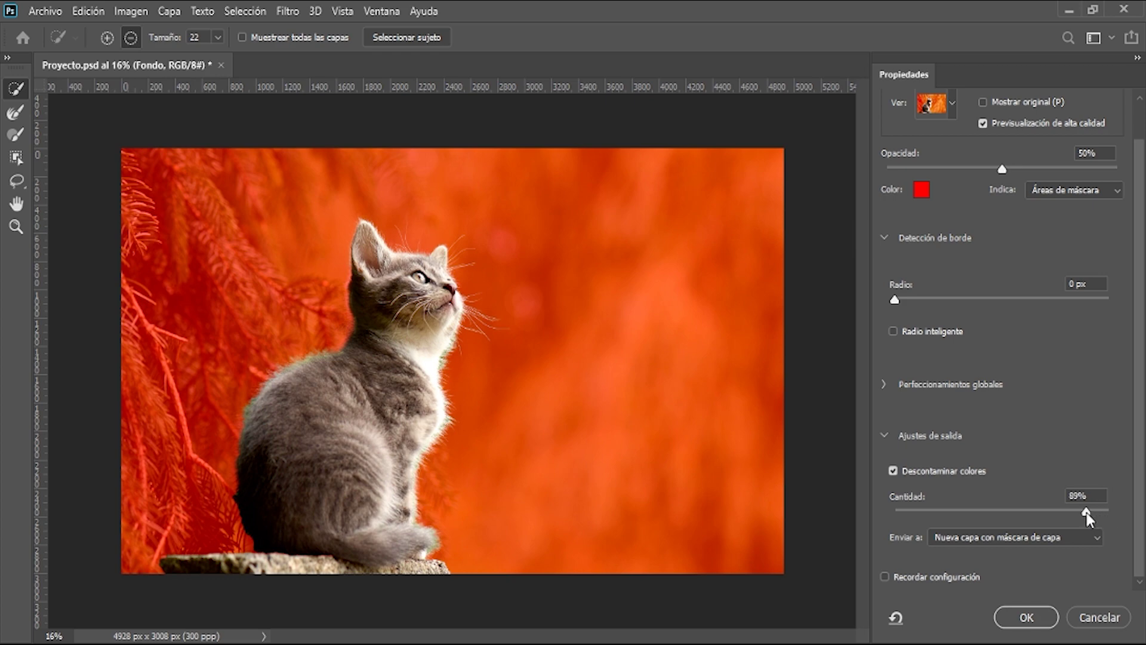
pyautogui.moveTo(1084, 511); pyautogui.dragTo(1078, 512)
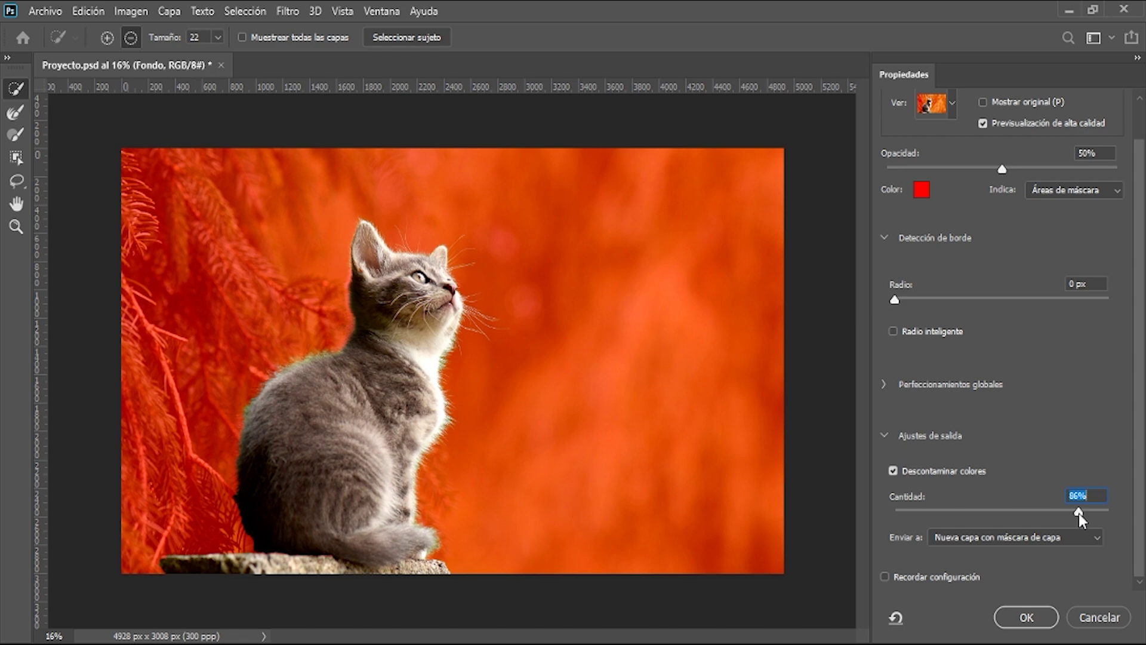
pyautogui.moveTo(1073, 511); pyautogui.dragTo(1069, 511)
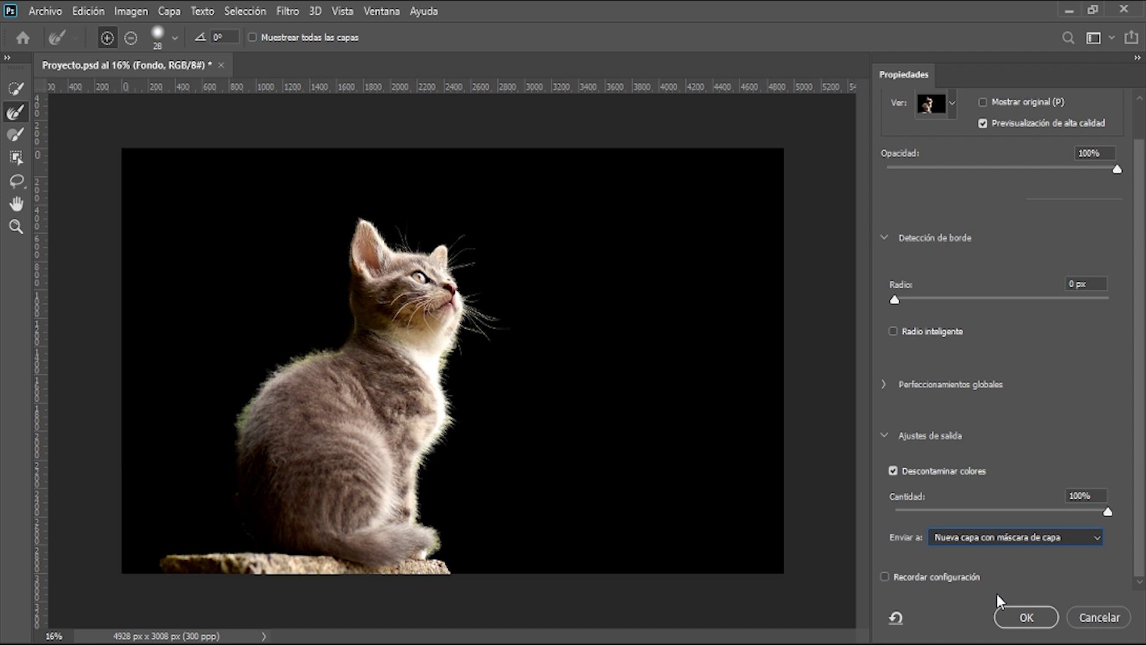
# Apply Select and Mask to create the masked Fondo copia layer, toggling Fondo to compare
pyautogui.click(1015, 617)
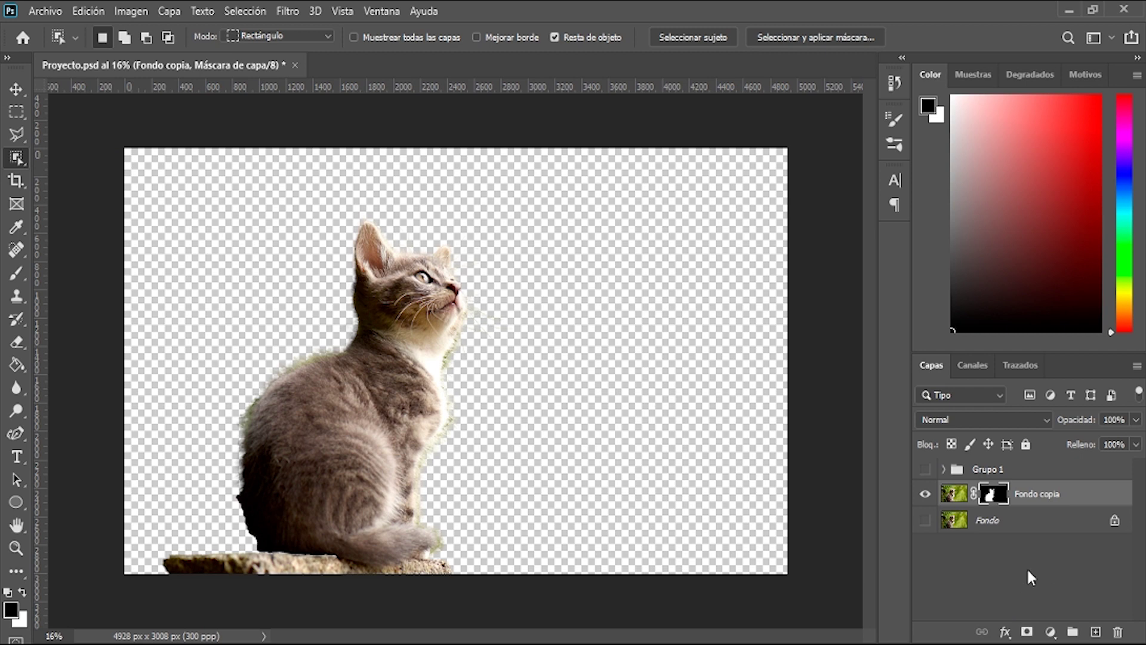
pyautogui.click(924, 520)
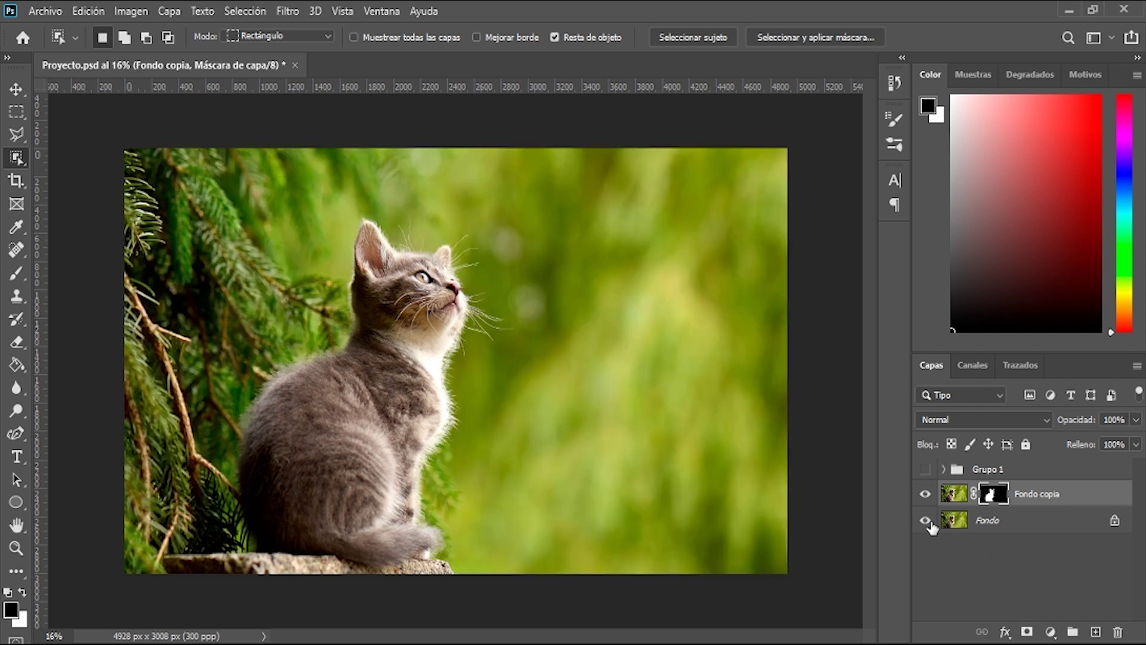
pyautogui.click(924, 520)
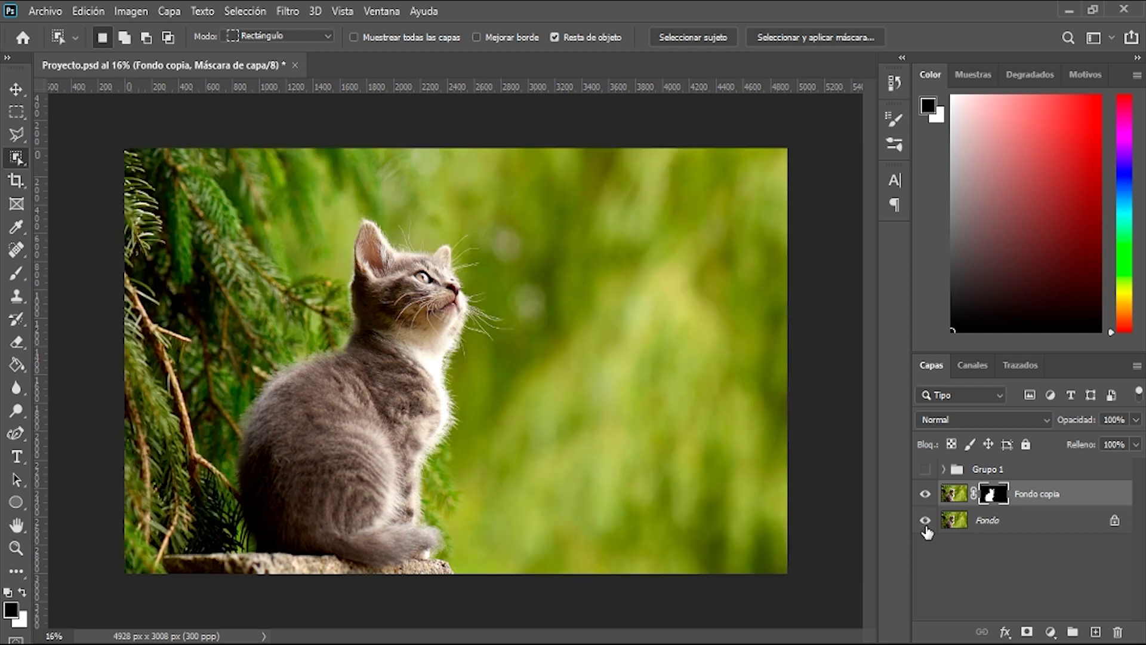
pyautogui.click(925, 522)
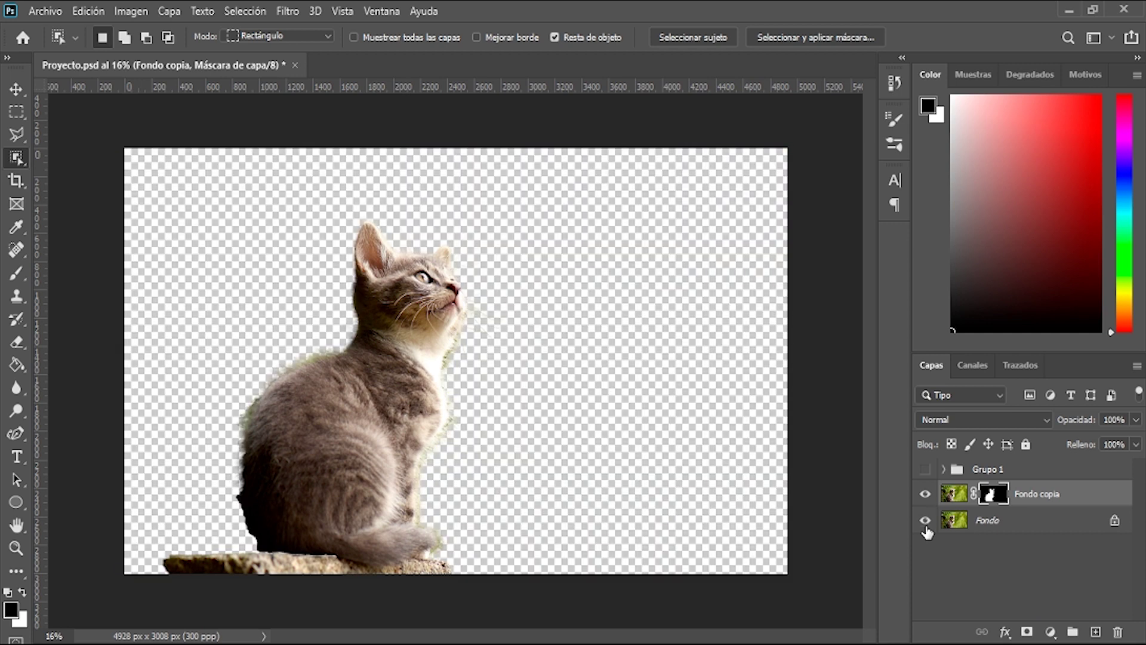
pyautogui.click(925, 522)
pyautogui.click(925, 524)
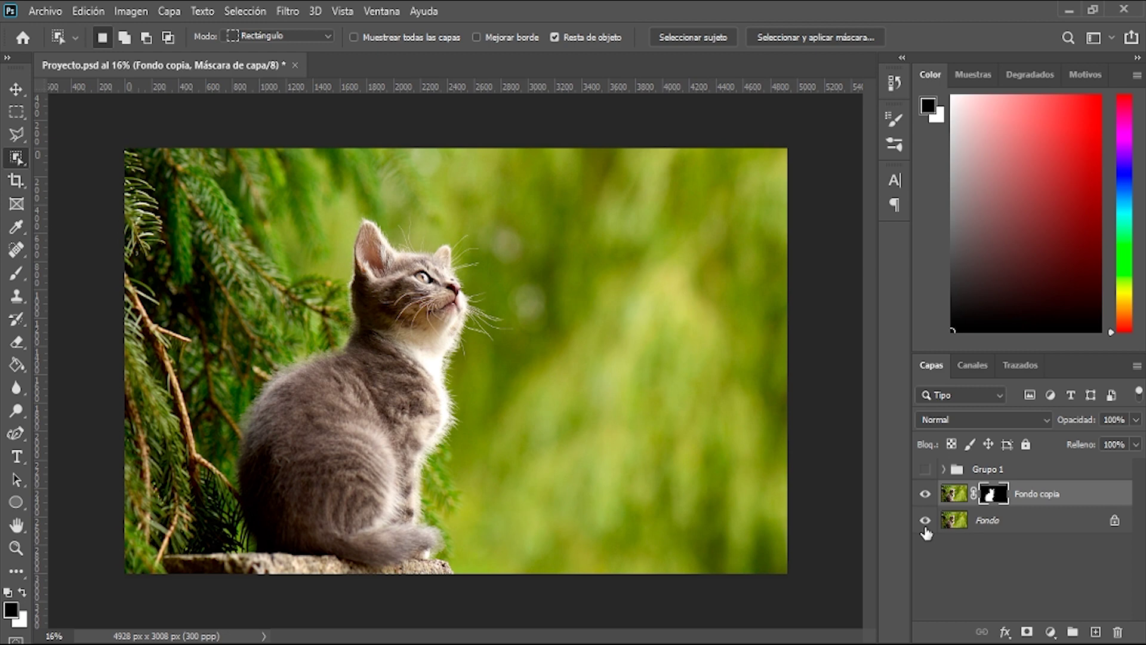
pyautogui.click(925, 523)
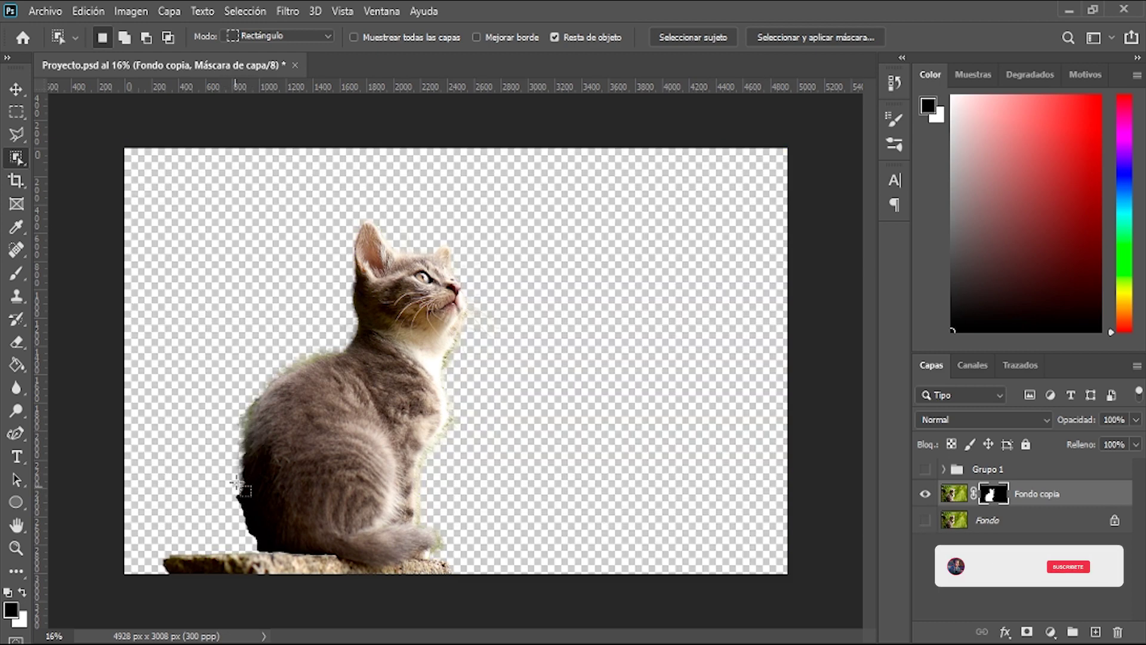
pyautogui.click(925, 521)
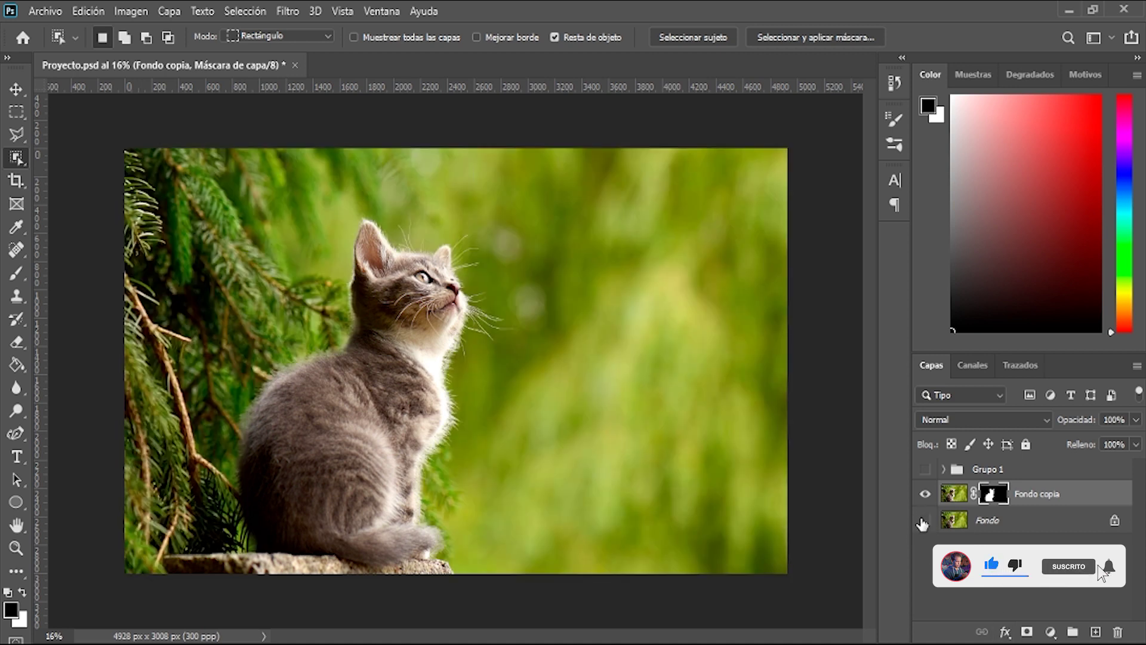
pyautogui.click(924, 522)
pyautogui.click(924, 522)
pyautogui.click(926, 521)
pyautogui.click(925, 521)
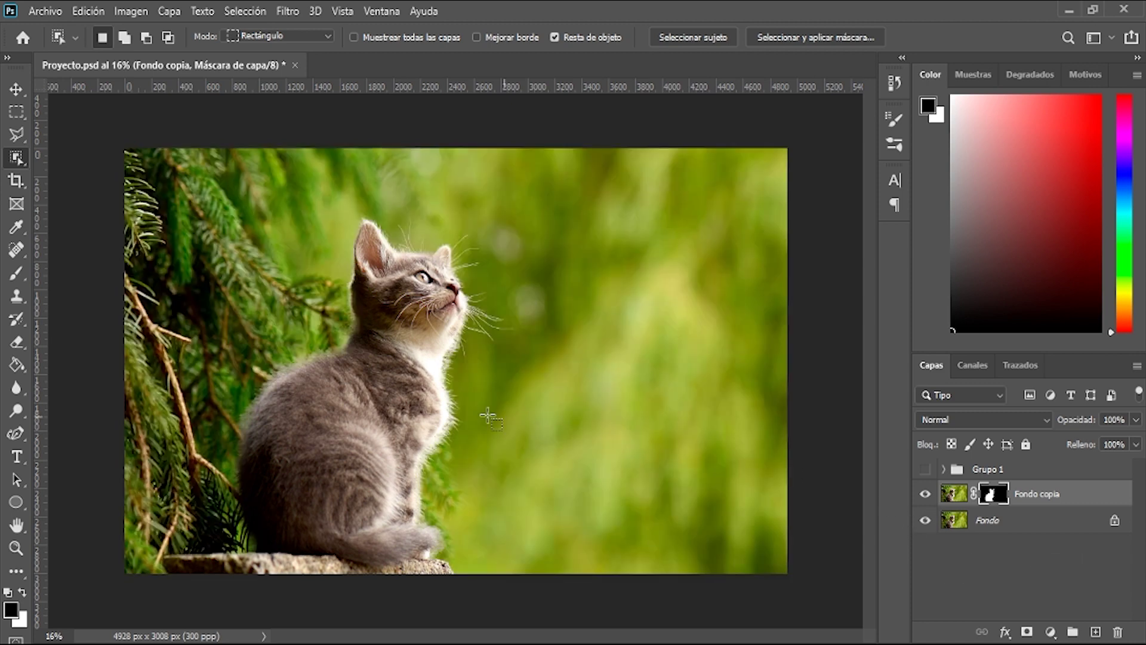
# Zoom to 50% and toggle Fondo's visibility to check the fur edges
pyautogui.click(55, 635)
pyautogui.write('0')
pyautogui.press('Return')
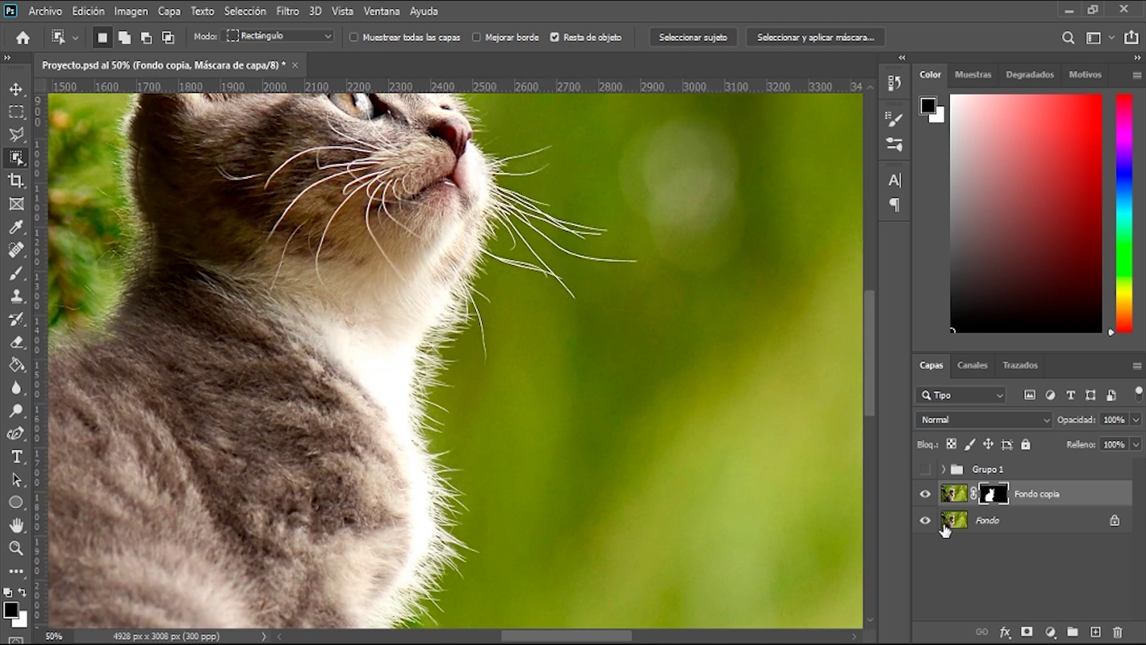
pyautogui.click(926, 521)
pyautogui.click(926, 520)
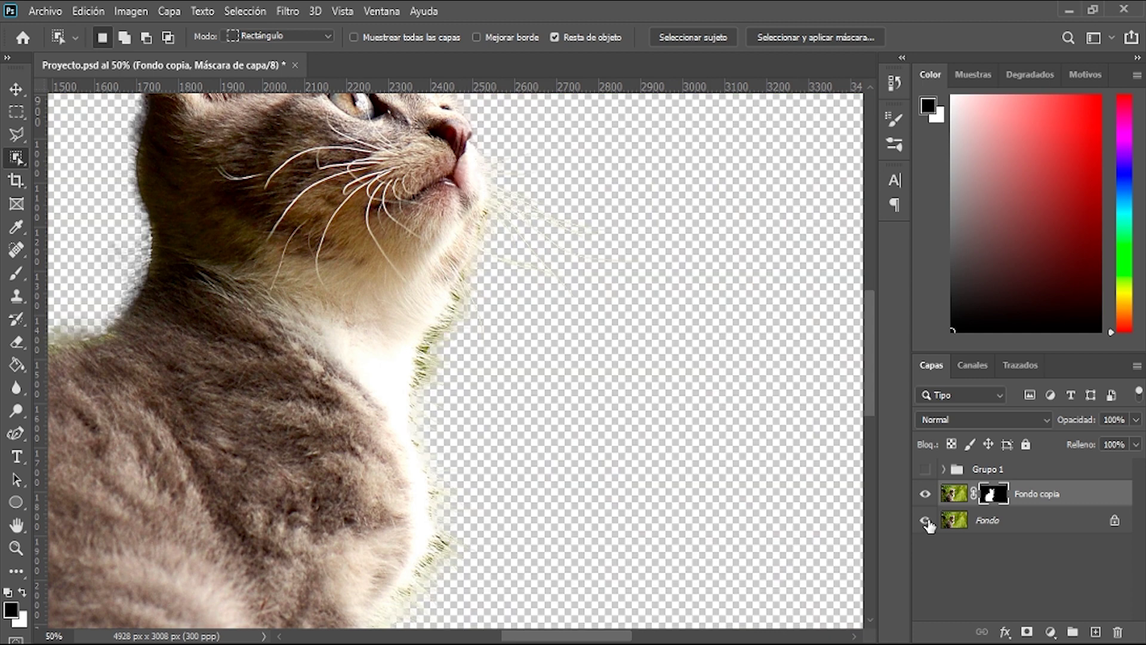
pyautogui.click(927, 521)
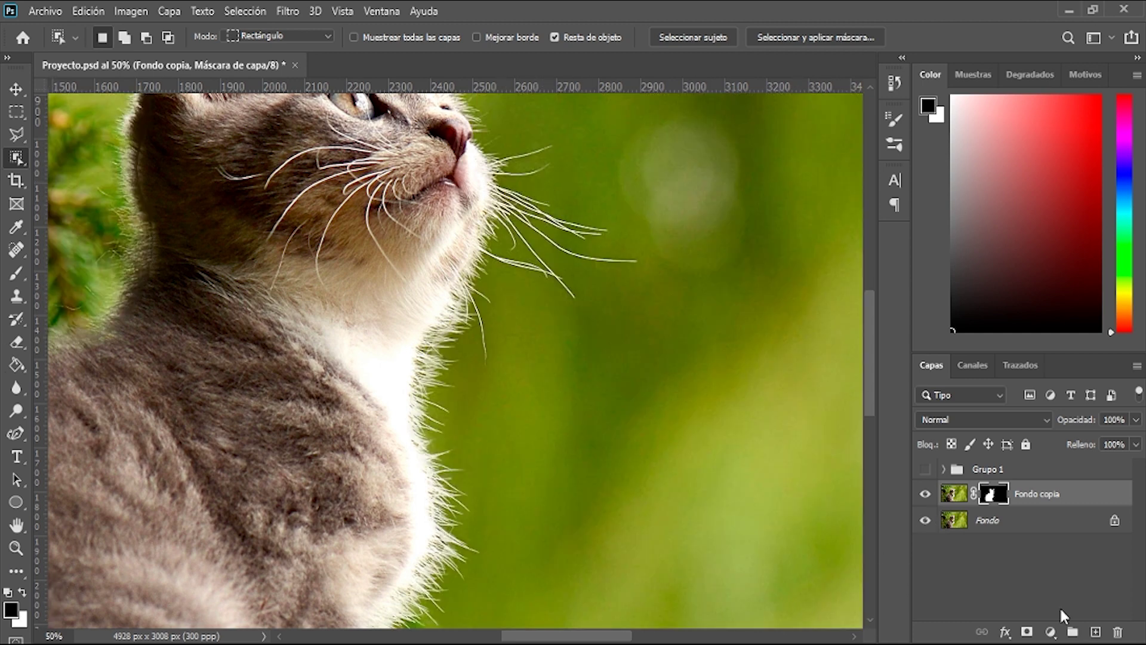
# Add a new layer Capa 2 above Fondo and fill it with solid blue using the Paint Bucket
pyautogui.click(1002, 525)
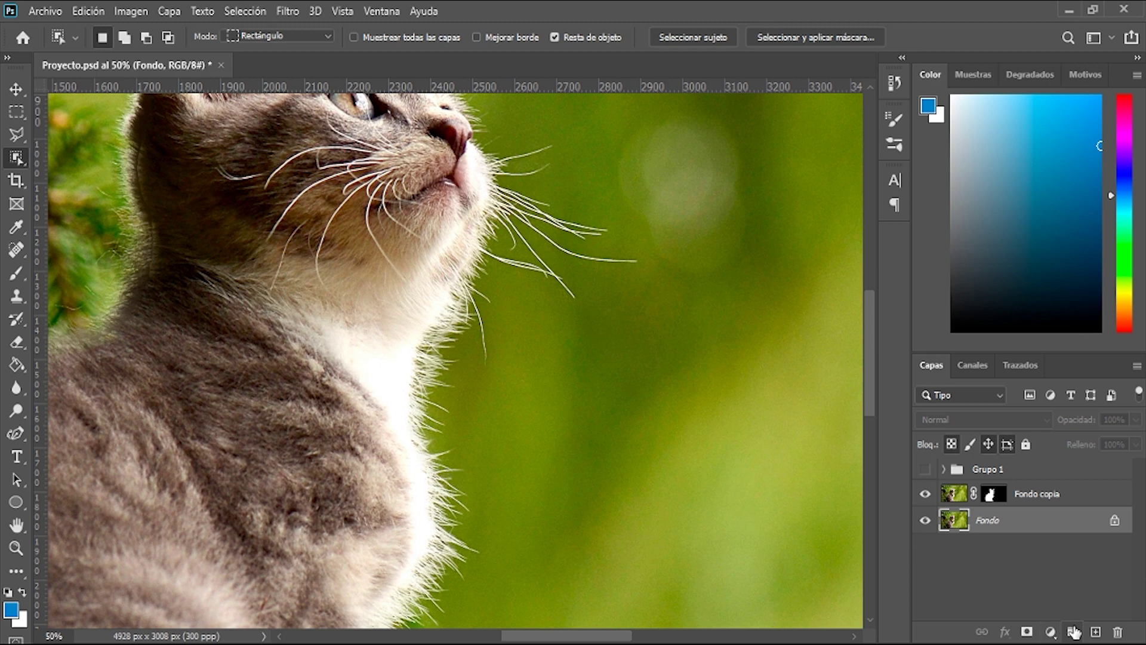
pyautogui.click(1095, 631)
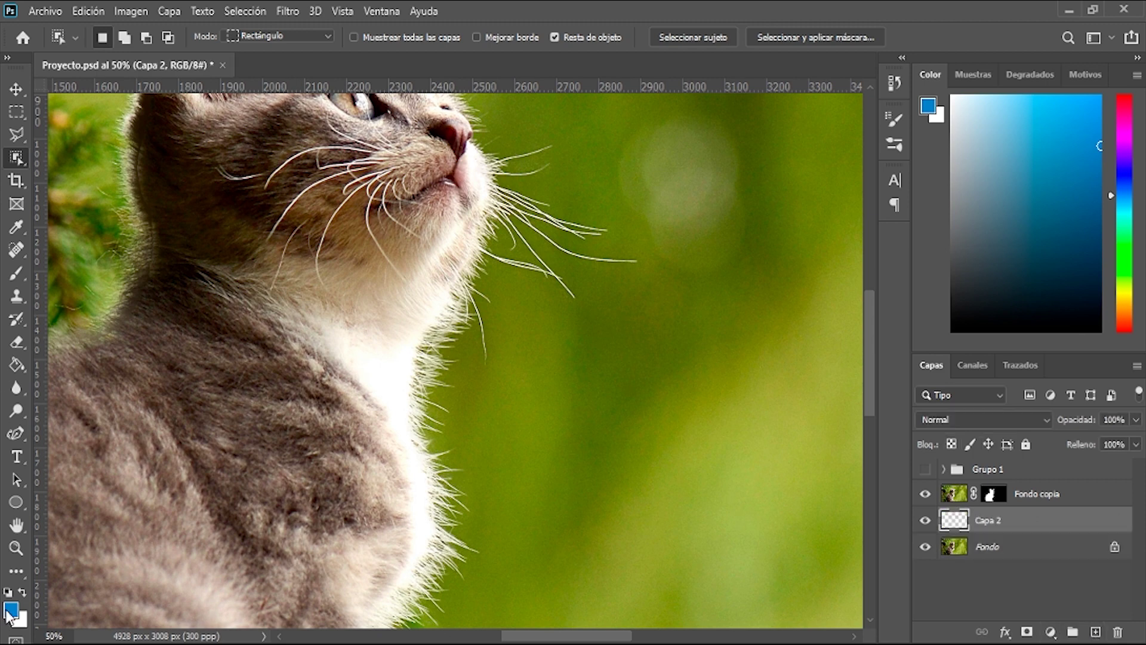
pyautogui.click(17, 363)
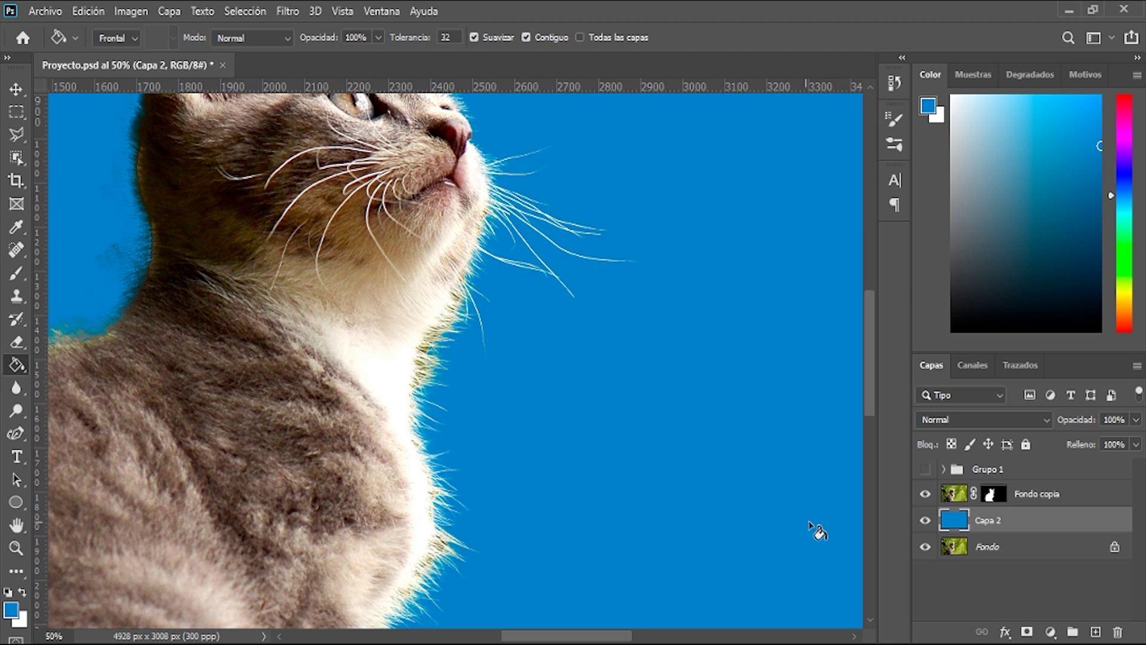
pyautogui.scroll(1, 614, 486)
pyautogui.scroll(2, 626, 525)
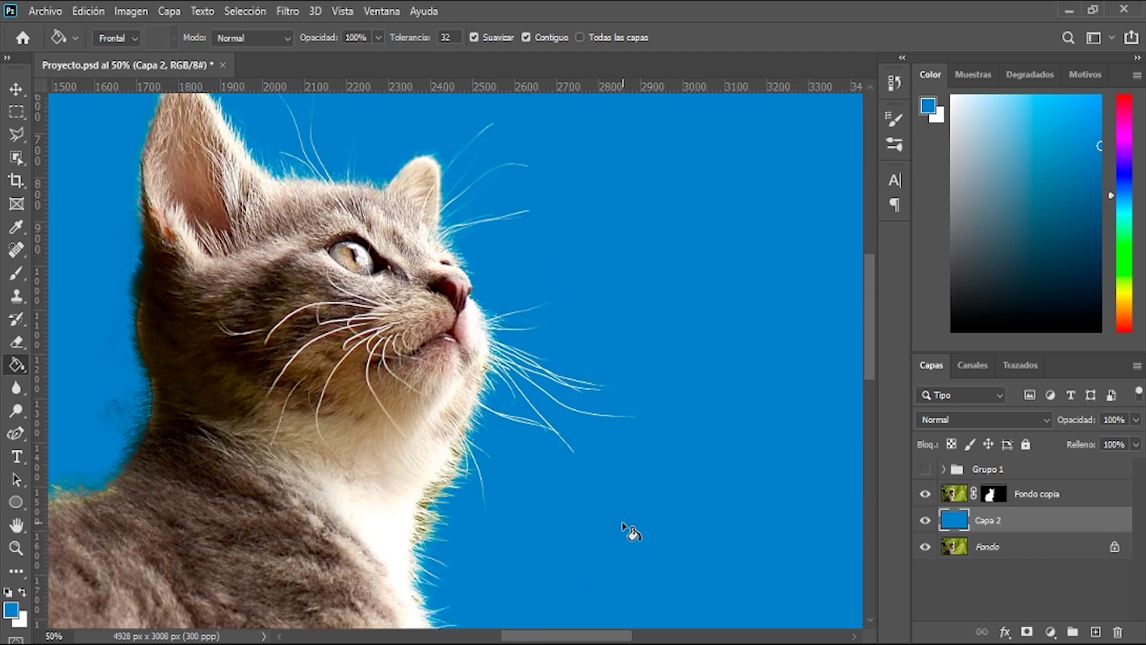
pyautogui.scroll(1, 618, 591)
pyautogui.moveTo(582, 642); pyautogui.dragTo(588, 642)
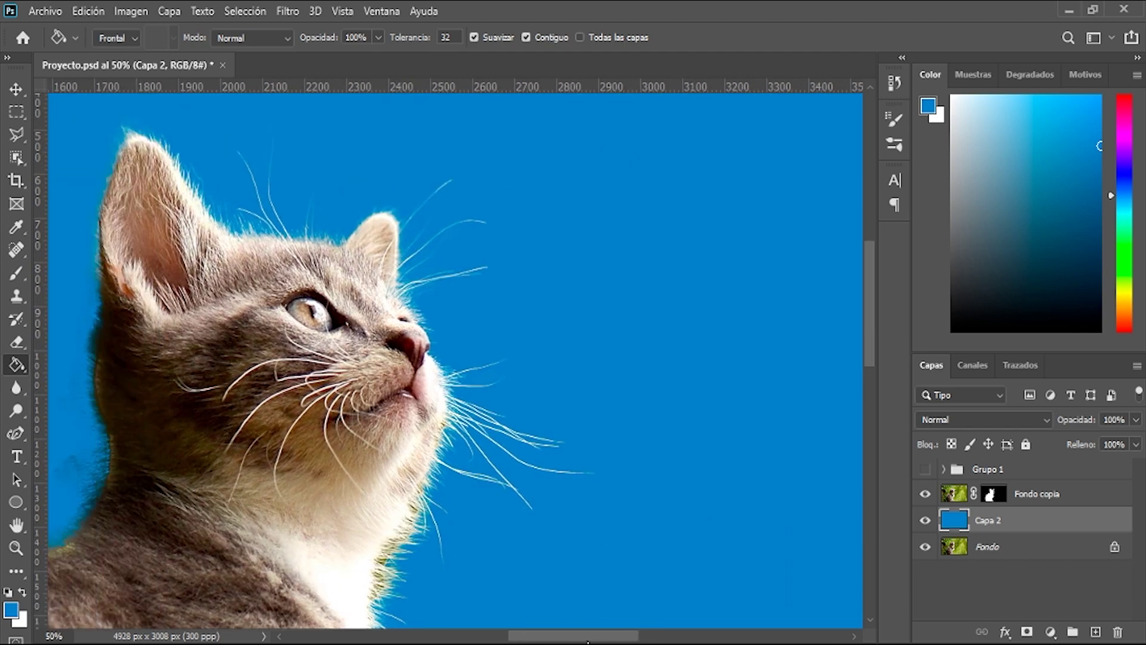
# Zoom back out to 16% to view the whole kitten on its blue backing
pyautogui.scroll(-1, 603, 522)
pyautogui.hscroll(1, 588, 639)
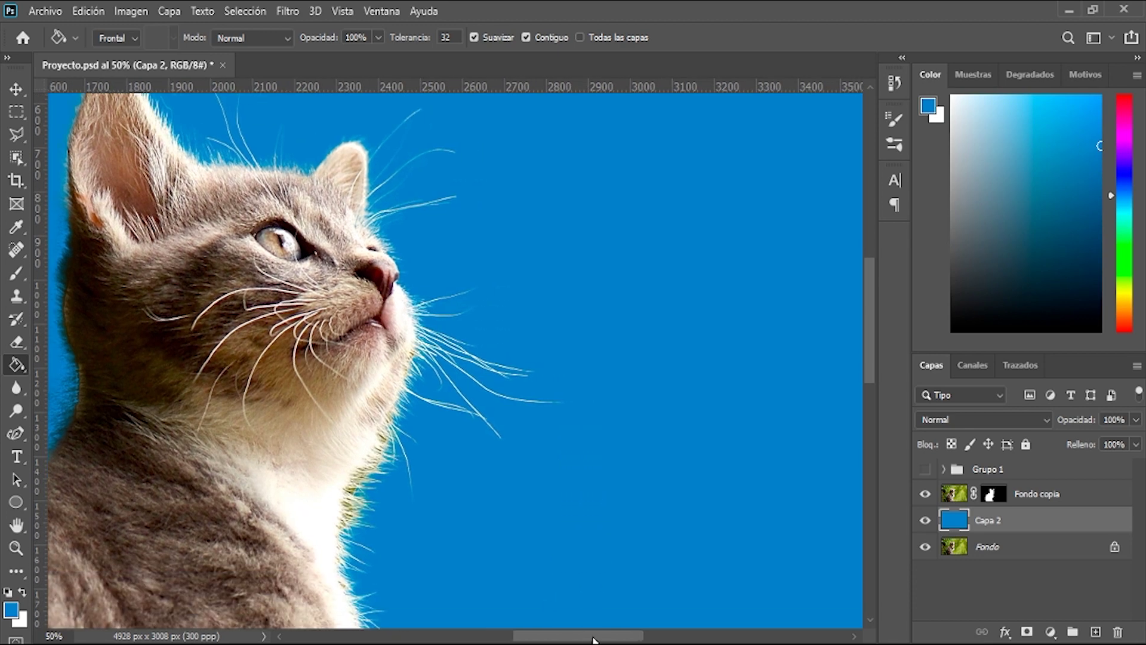
pyautogui.scroll(-2, 570, 606)
pyautogui.scroll(-2, 561, 583)
pyautogui.scroll(-2, 463, 530)
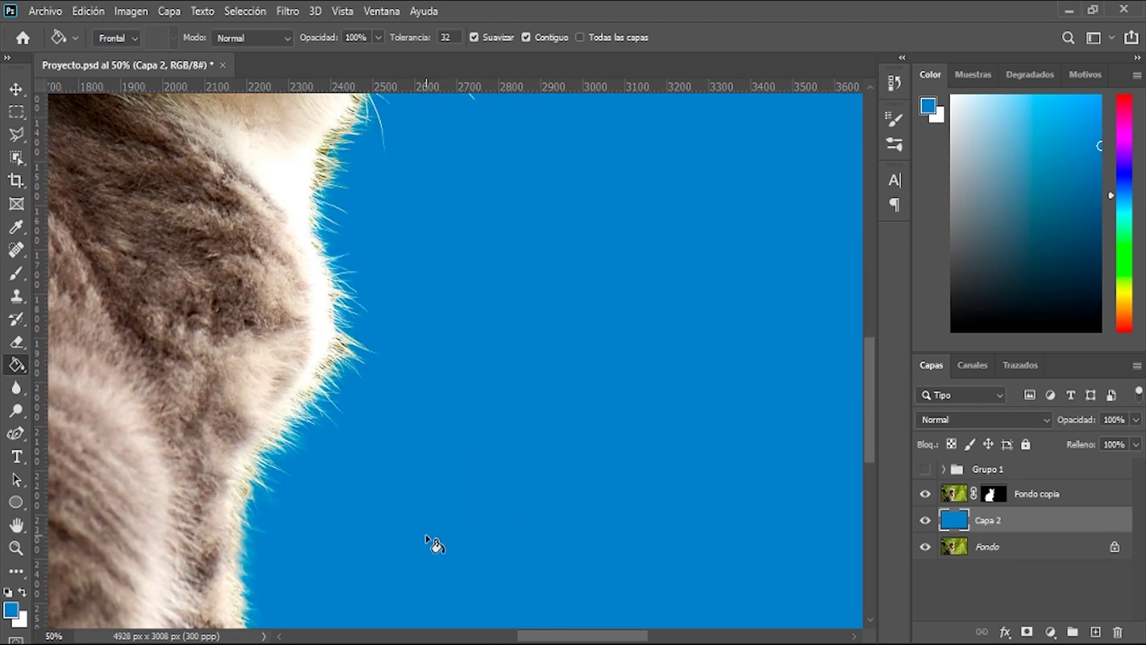
pyautogui.scroll(-2, 432, 544)
pyautogui.scroll(-2, 531, 594)
pyautogui.scroll(-2, 543, 582)
pyautogui.scroll(-2, 573, 585)
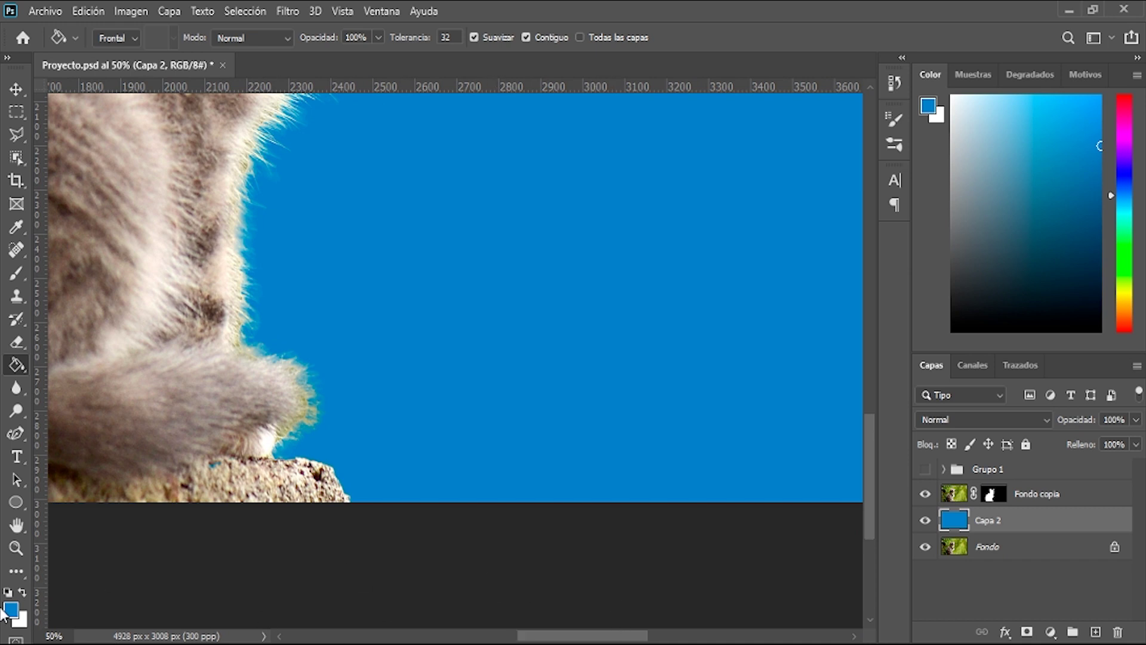
pyautogui.click(54, 635)
pyautogui.write('16')
pyautogui.press('Return')
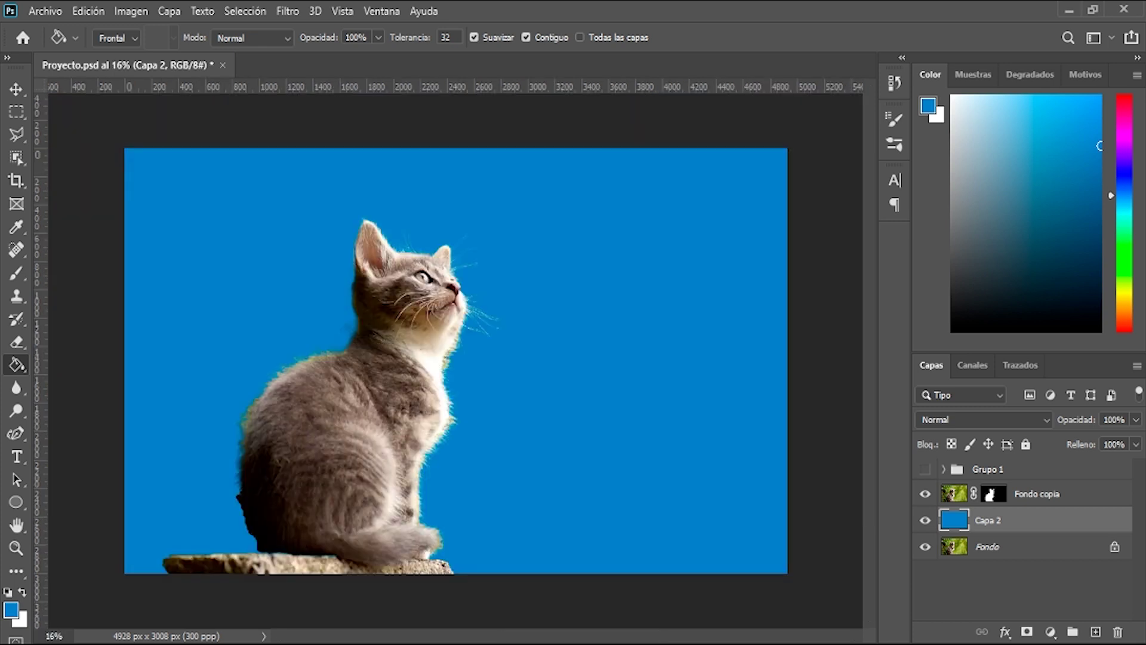
pyautogui.click(16, 89)
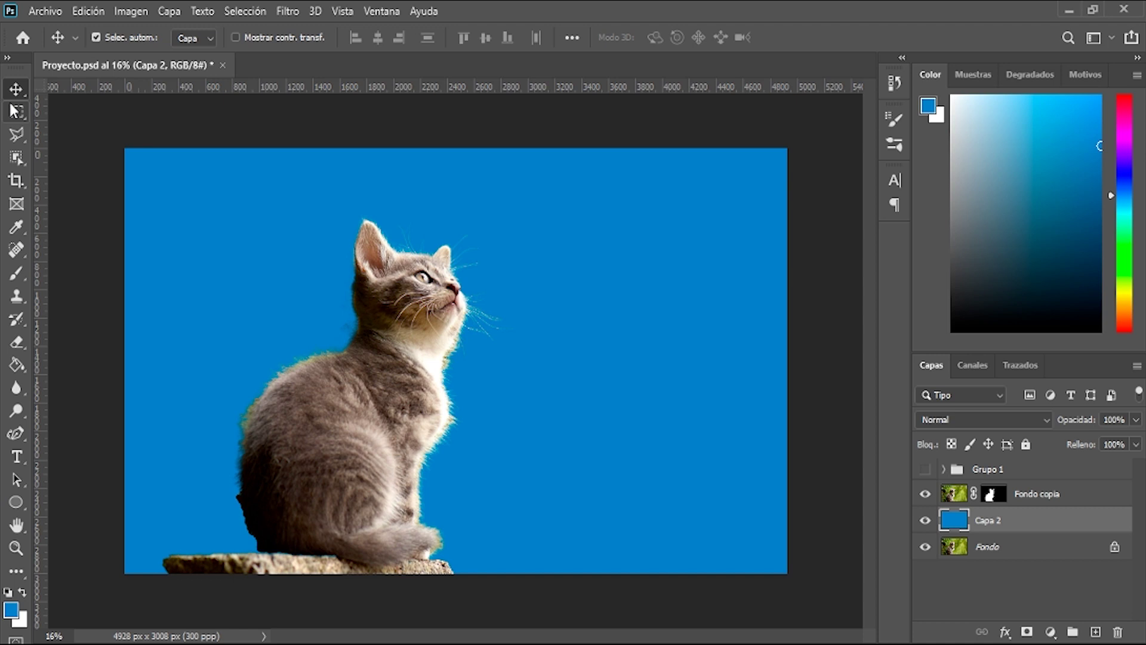
# Hide Capa 2 and Fondo, leaving only the Fondo copia kitten visible, nudged slightly left
pyautogui.moveTo(925, 493); pyautogui.dragTo(925, 532)
pyautogui.click(925, 493)
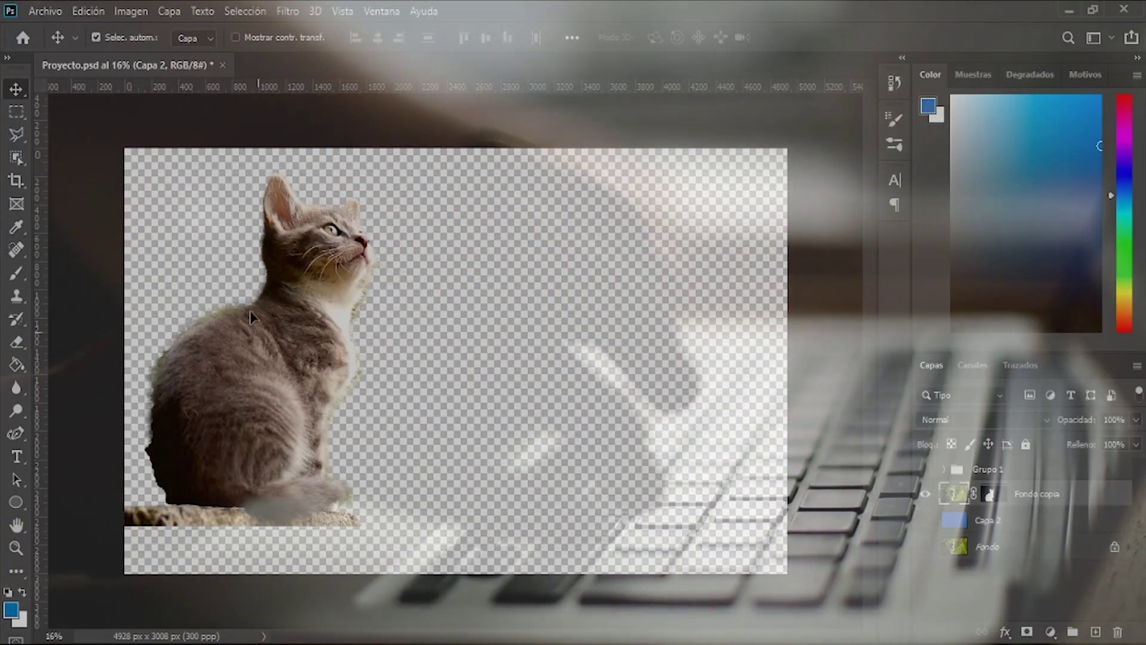
pyautogui.moveTo(643, 353); pyautogui.dragTo(355, 448)
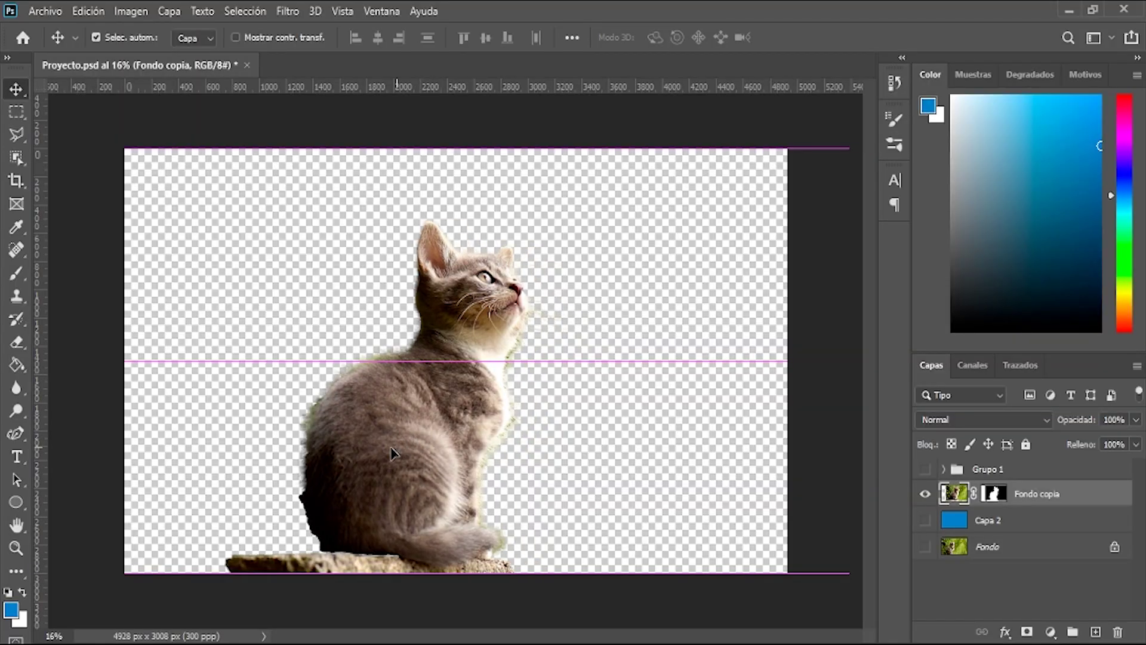
pyautogui.moveTo(355, 449); pyautogui.dragTo(344, 428)
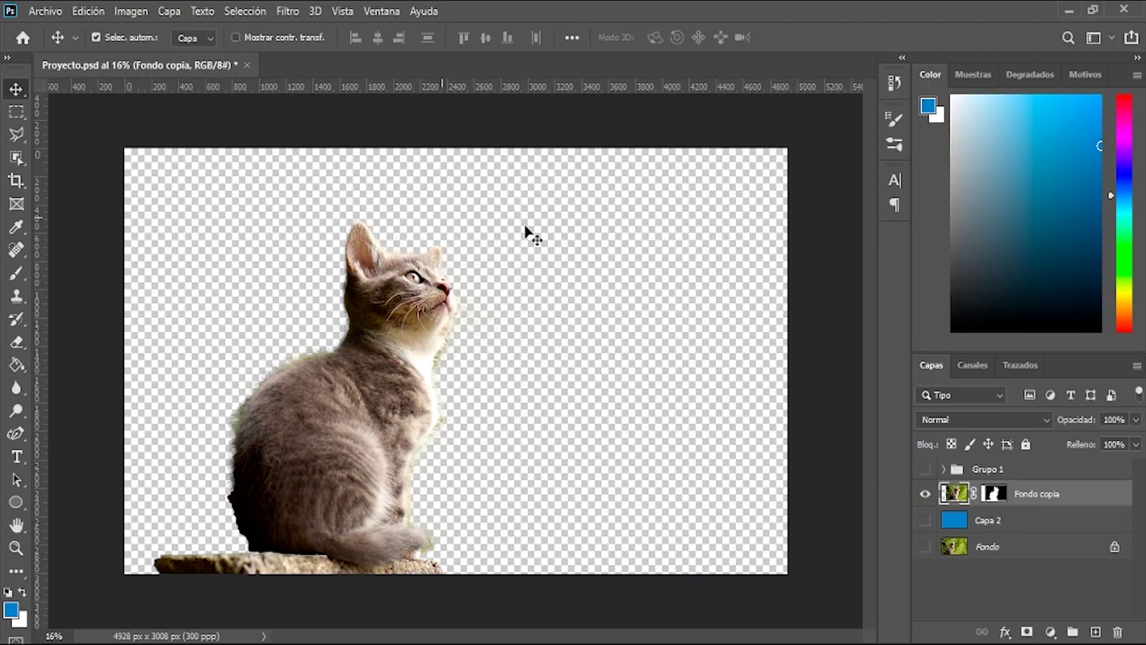